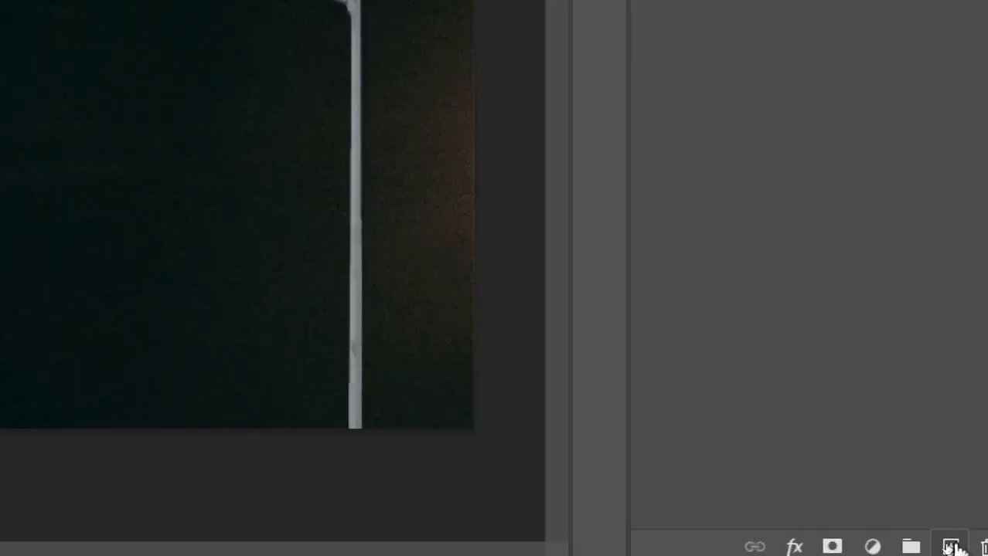
Add a new layer and set up the Pen tool in Shape mode with a white fill
click(952, 547)
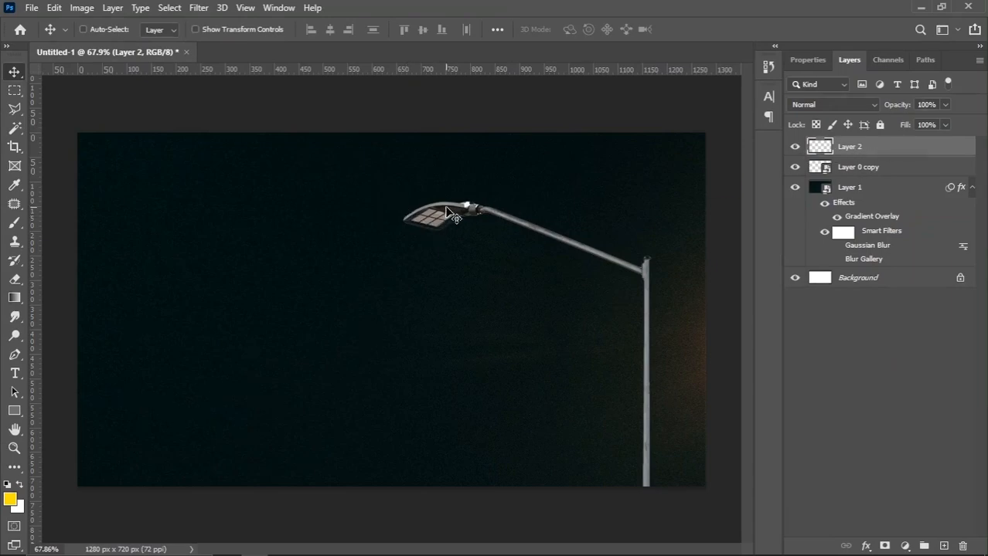
scroll(456, 218, up, 5)
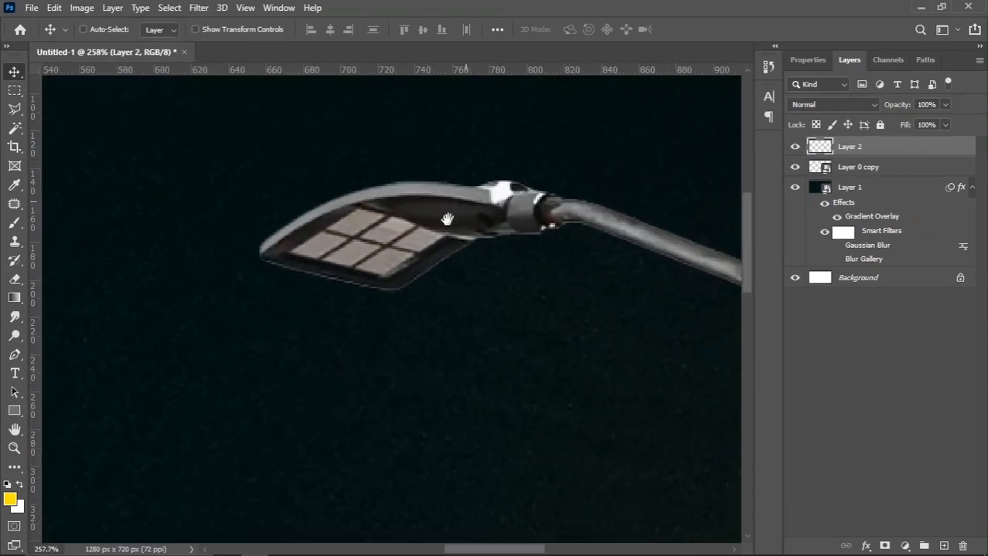
drag(447, 219, 435, 247)
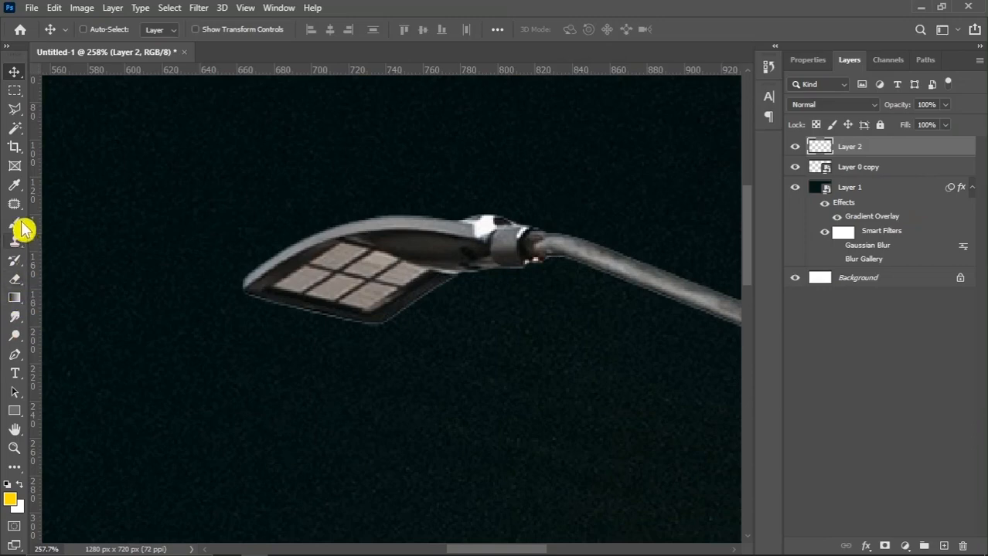
click(24, 358)
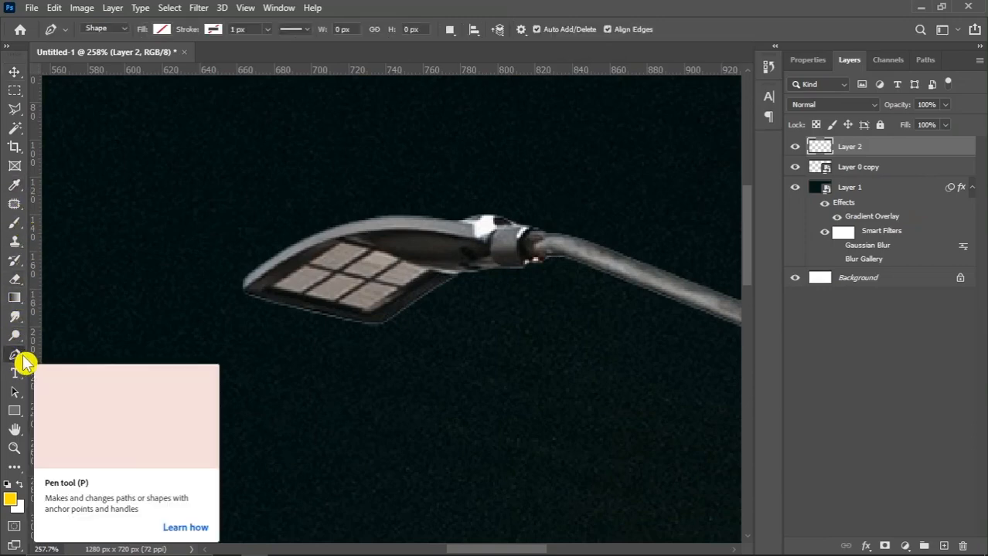
click(162, 28)
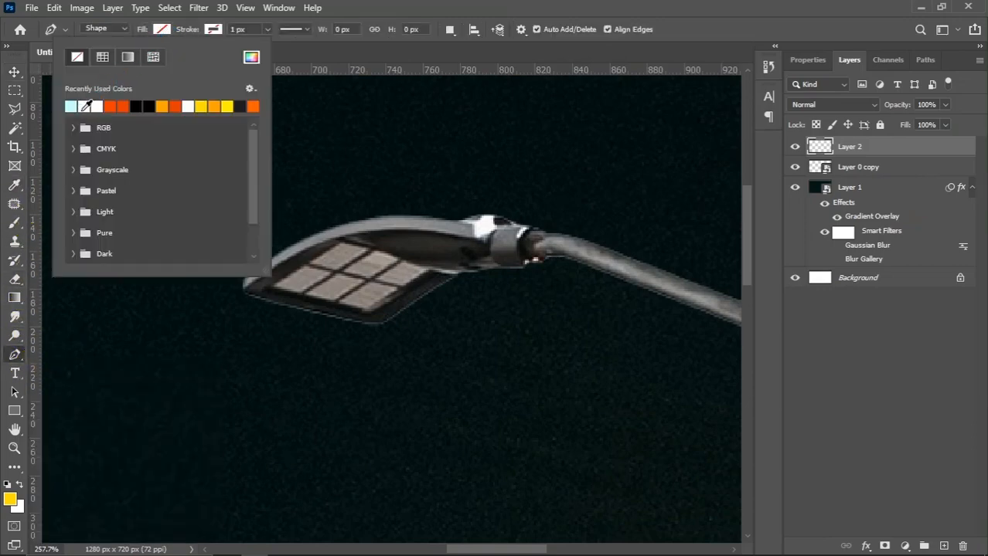
click(84, 108)
click(160, 29)
Draw a four-sided white shape, about 85 by 36 px, covering the street lamp's light panel
scroll(359, 271, up, 2)
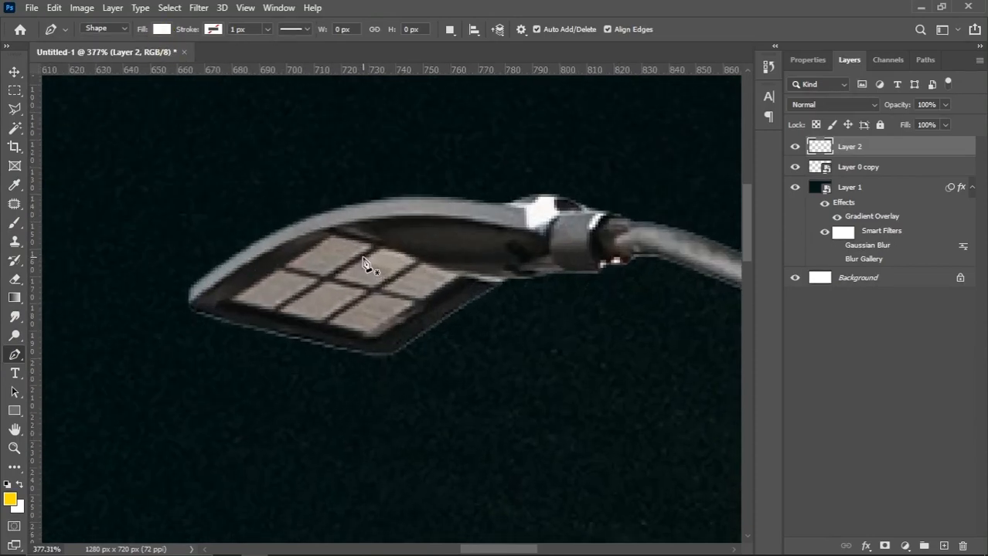
drag(364, 265, 363, 241)
click(336, 225)
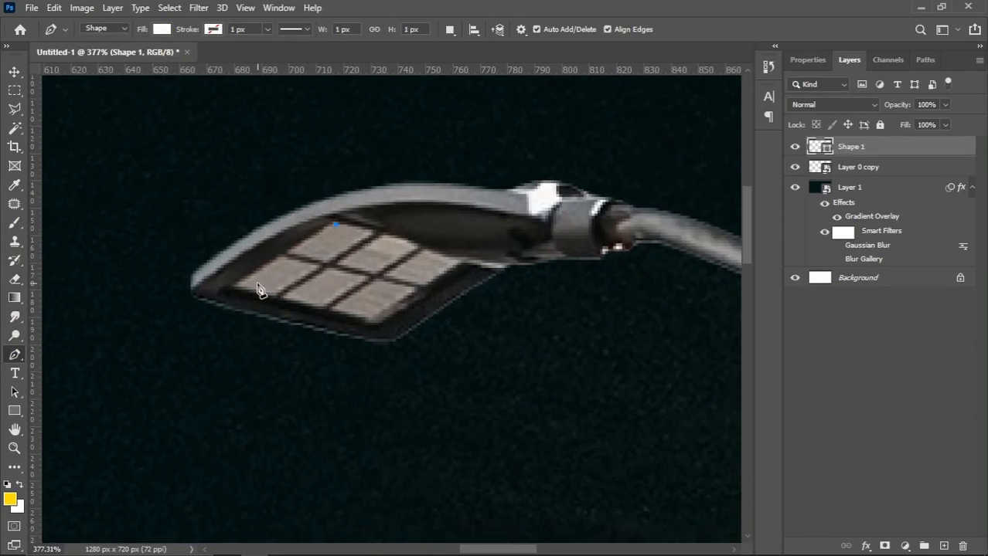
click(230, 288)
click(376, 323)
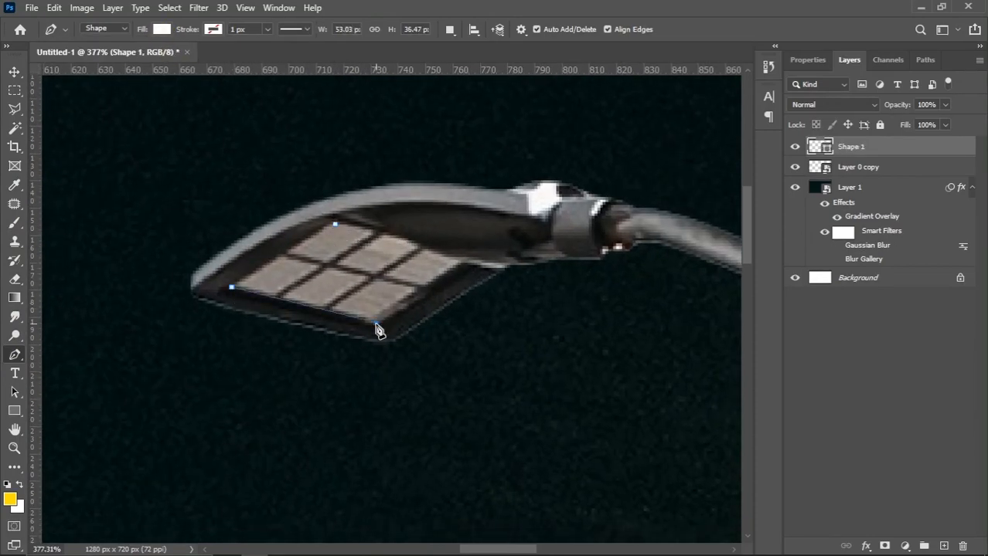
click(463, 264)
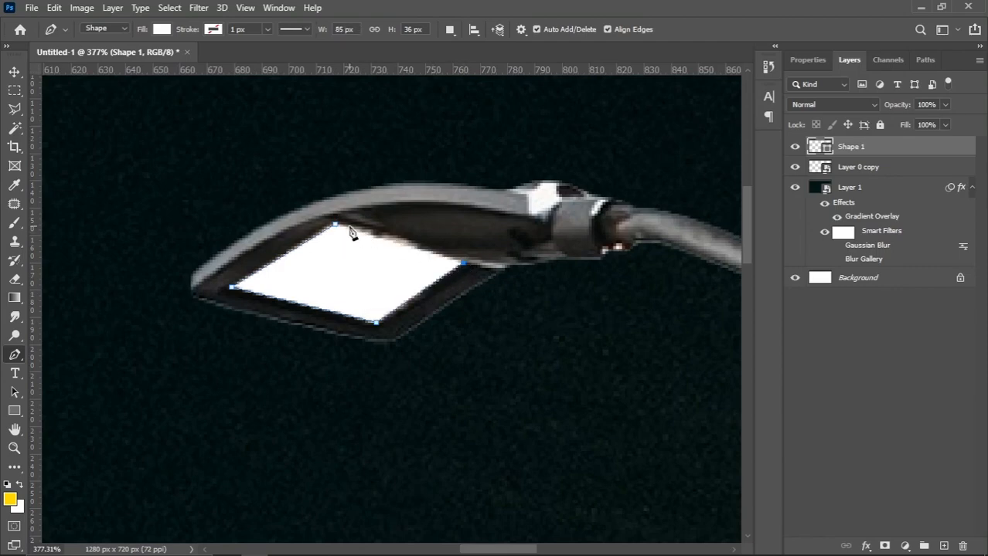
Convert the white panel shape to a smart object and apply a Gaussian Blur with a 4.0 pixel radius
scroll(355, 236, down, 5)
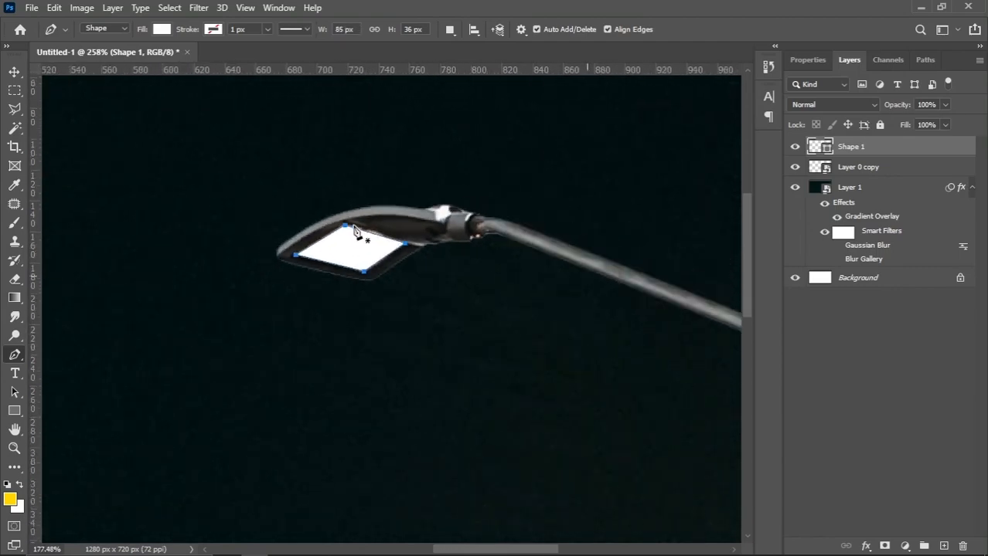
click(15, 73)
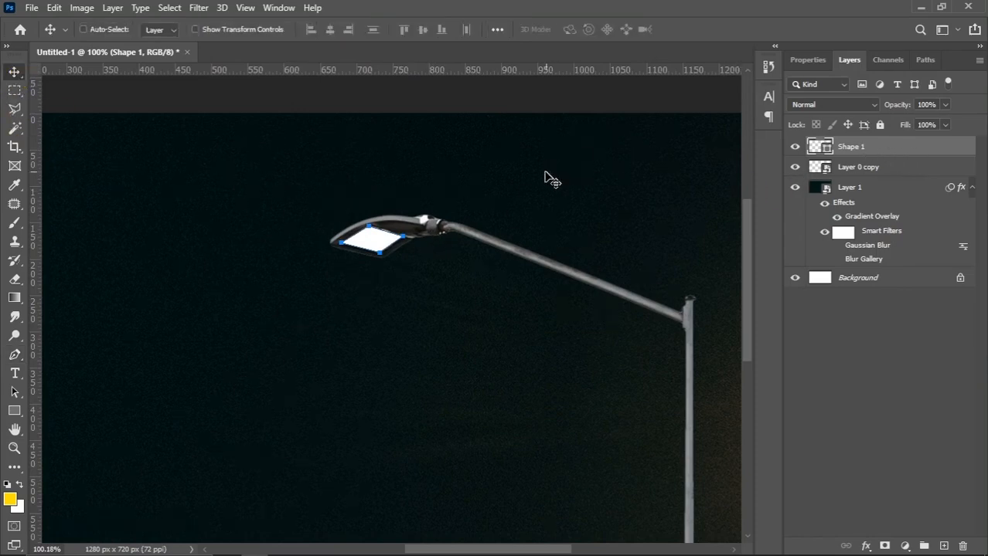
scroll(476, 221, down, 1)
scroll(455, 215, up, 1)
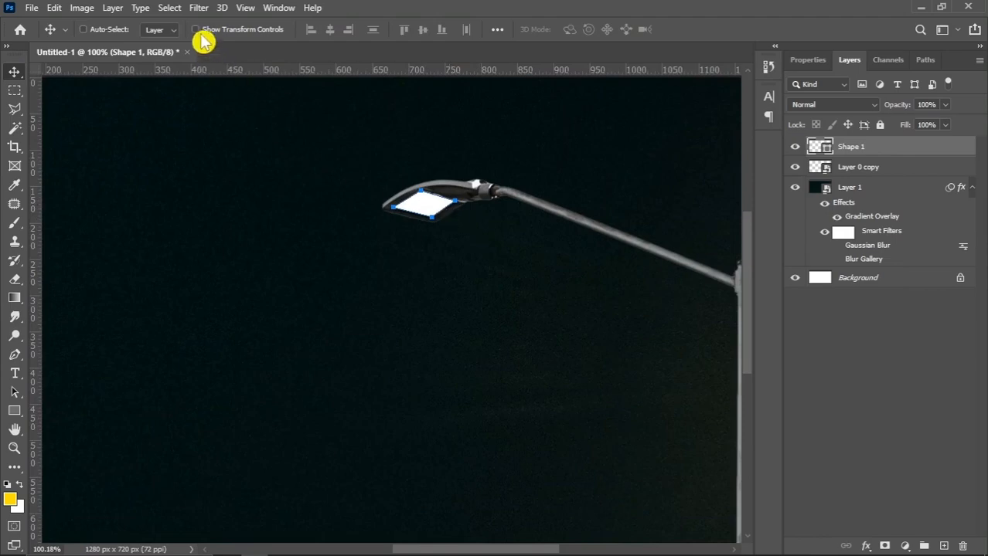
click(199, 8)
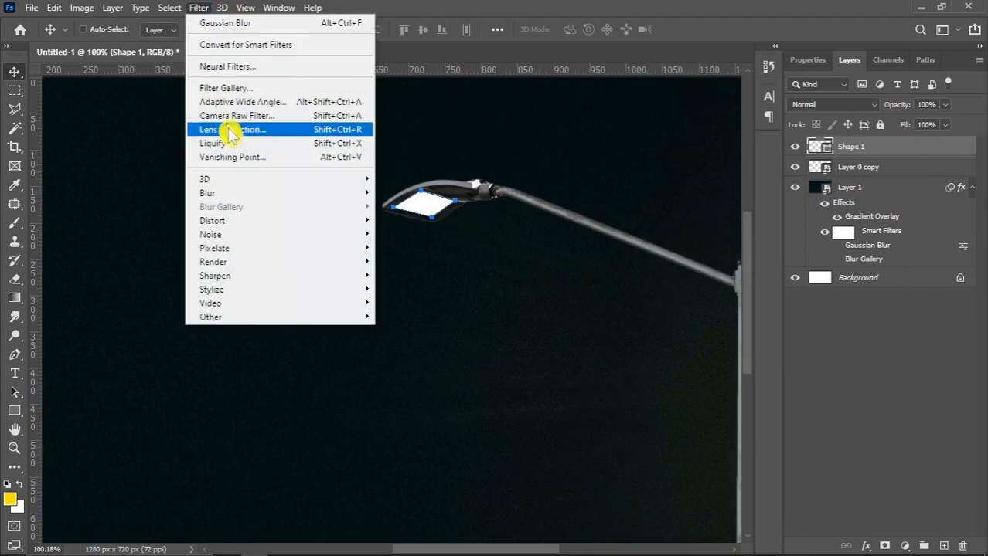
mouse_move(236, 193)
click(419, 249)
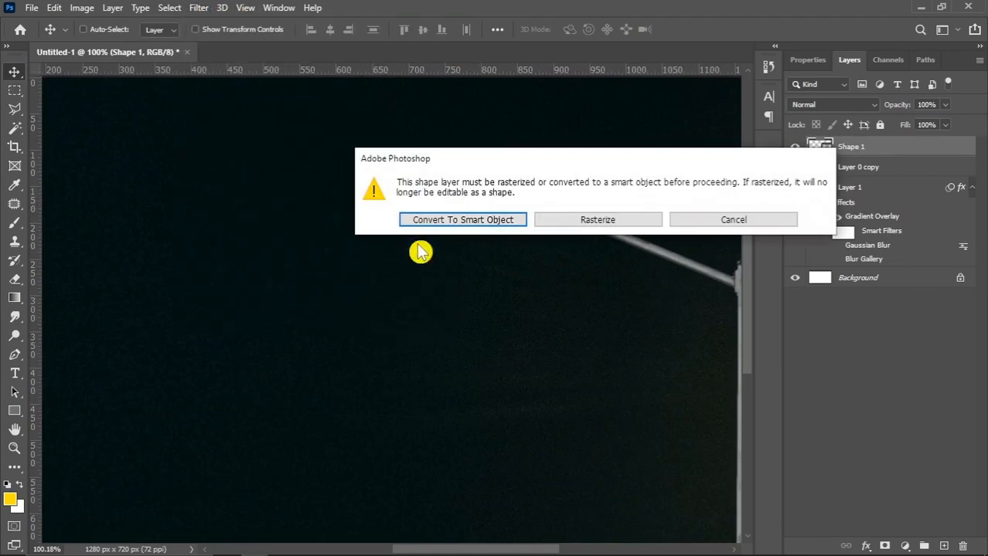
click(502, 219)
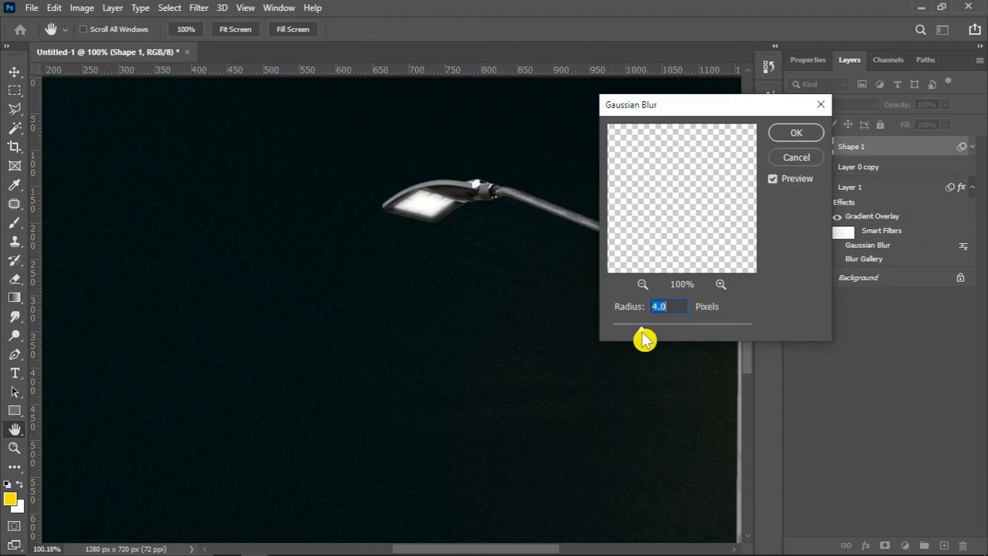
click(796, 133)
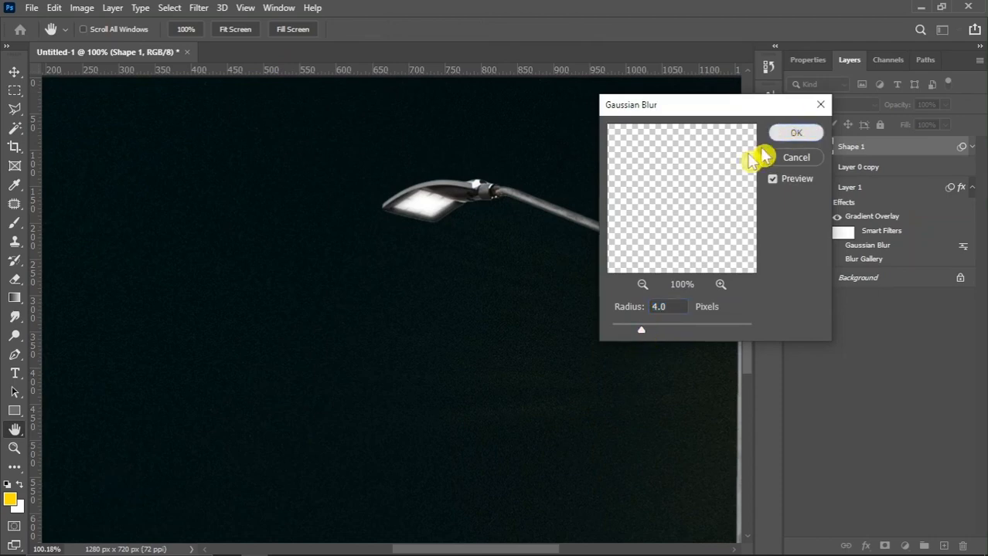
Lower the blurred panel shape's layer opacity to about 78%
scroll(456, 229, up, 1)
drag(901, 106, 886, 108)
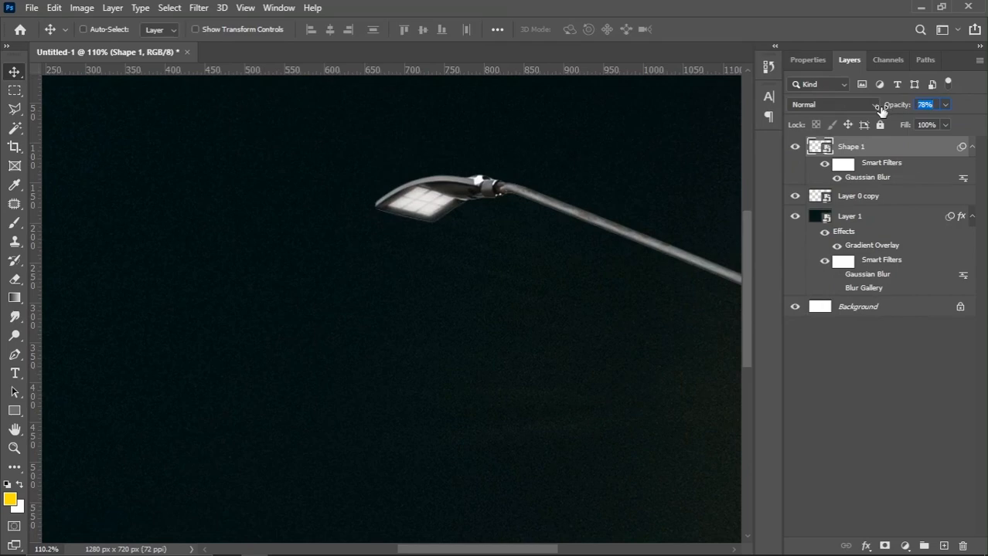
click(885, 116)
Duplicate the blurred shape layer and set the copy's opacity to 34%
key(ctrl+j)
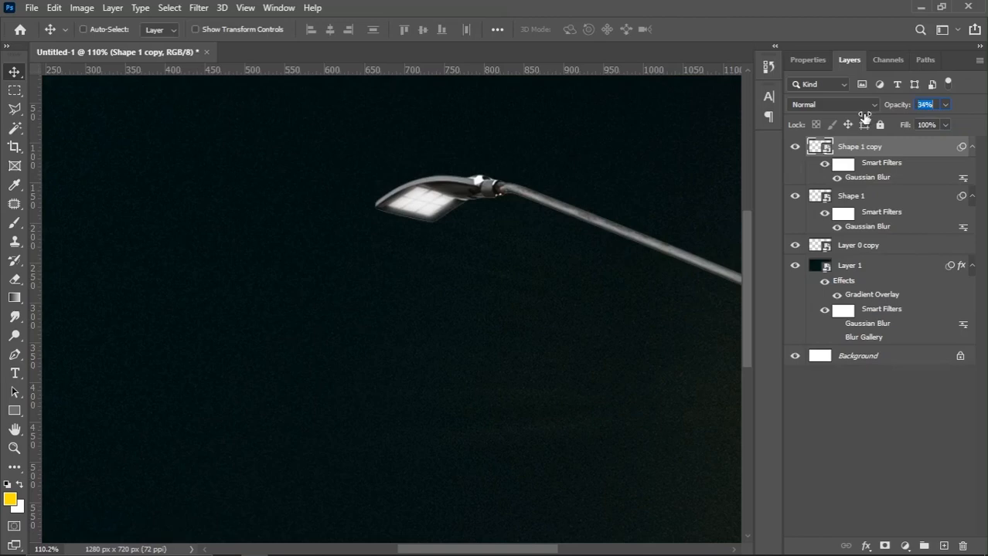
scroll(415, 212, down, 4)
scroll(418, 231, up, 4)
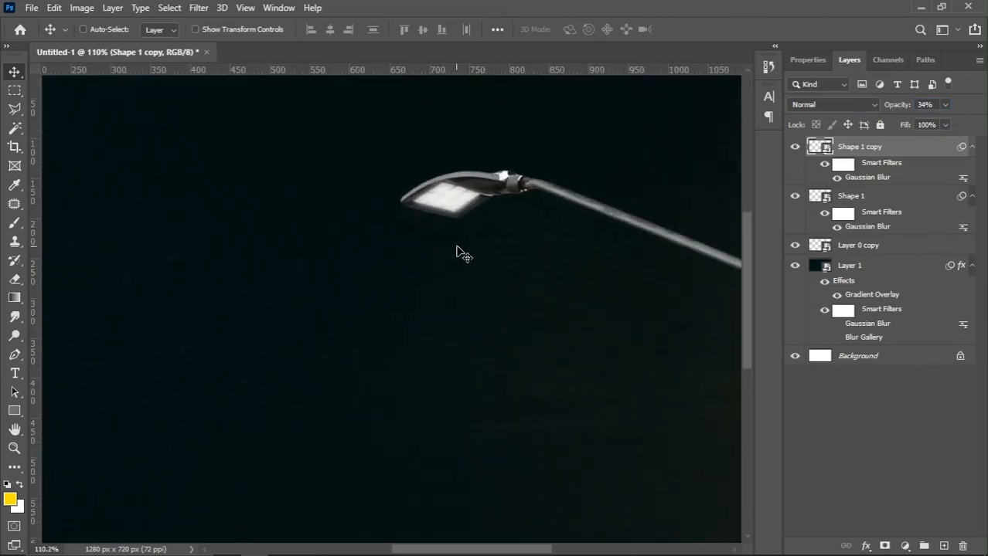
scroll(430, 242, down, 3)
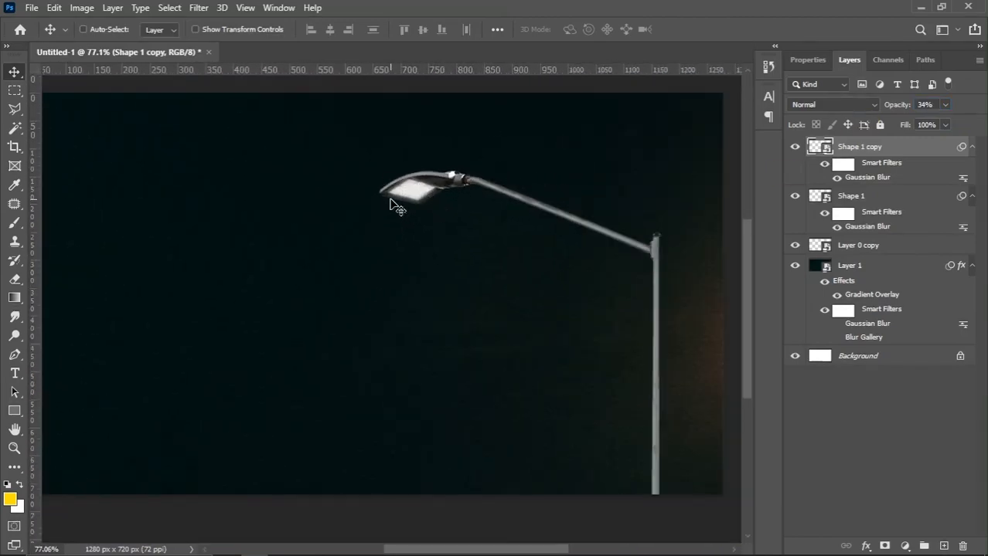
scroll(391, 201, up, 1)
scroll(409, 199, left, 1)
scroll(431, 195, down, 1)
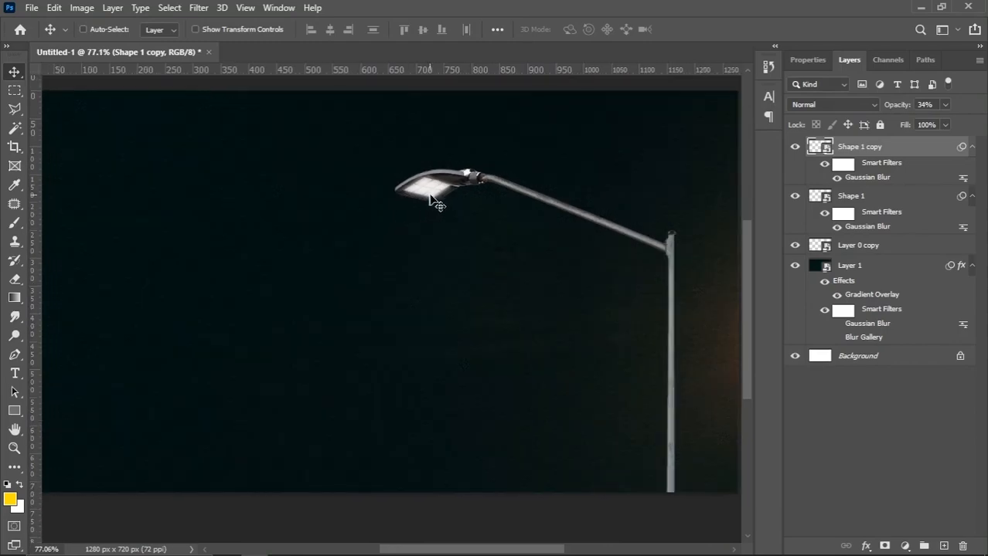
scroll(443, 200, down, 1)
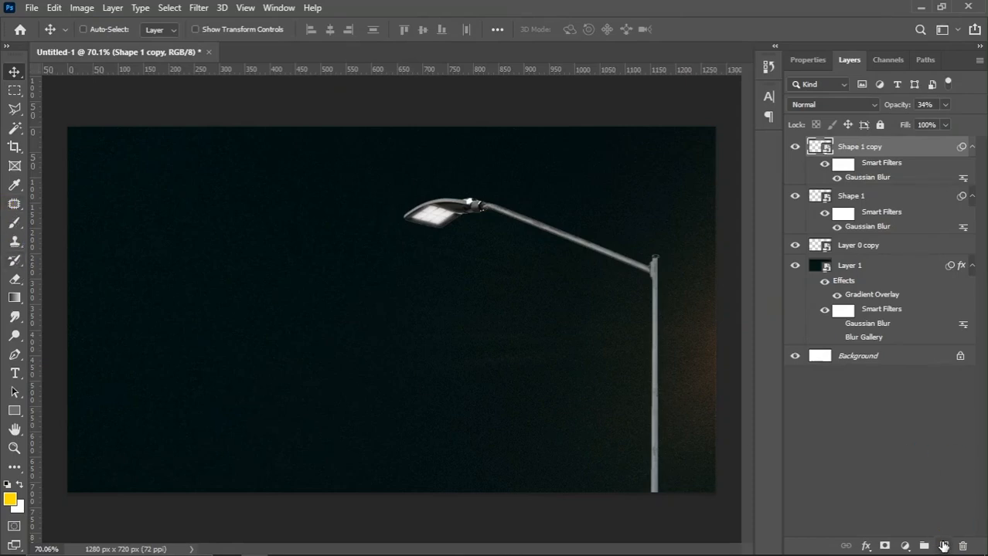
Add a new layer and make a tall rectangular selection extending down from the lamp head
click(943, 547)
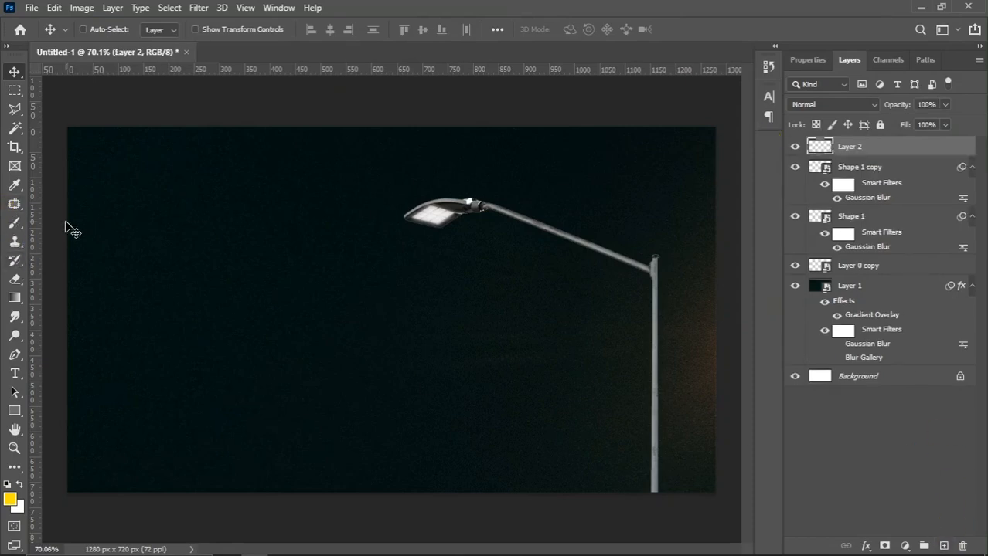
click(15, 91)
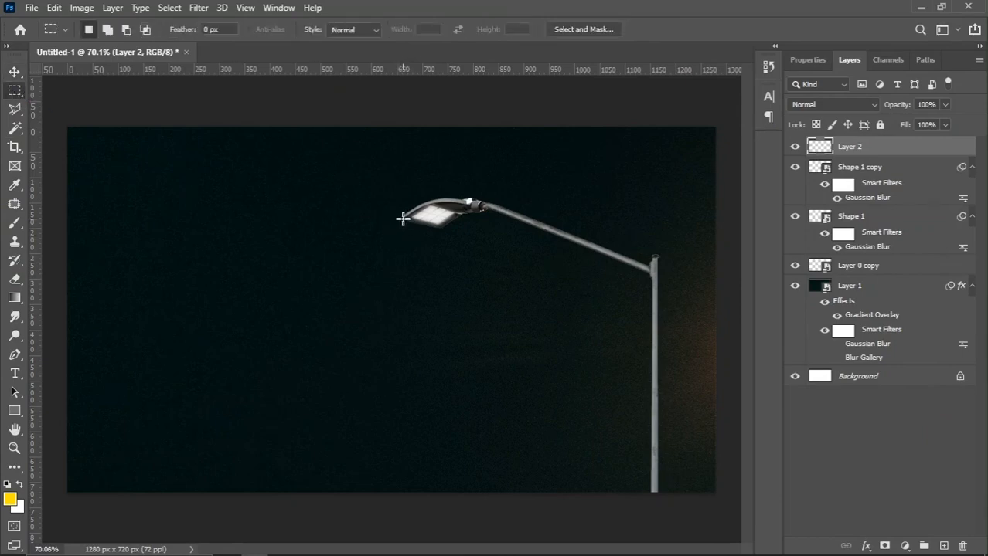
drag(402, 219, 500, 366)
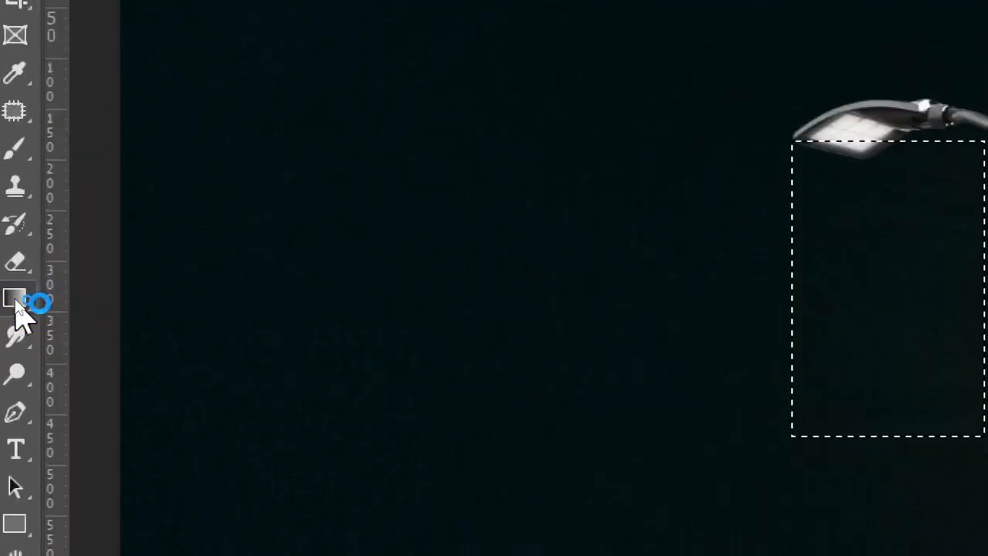
Load the Basics preset "Black, White" for the Gradient tool and change its black colour stop to white (ffffff)
click(14, 298)
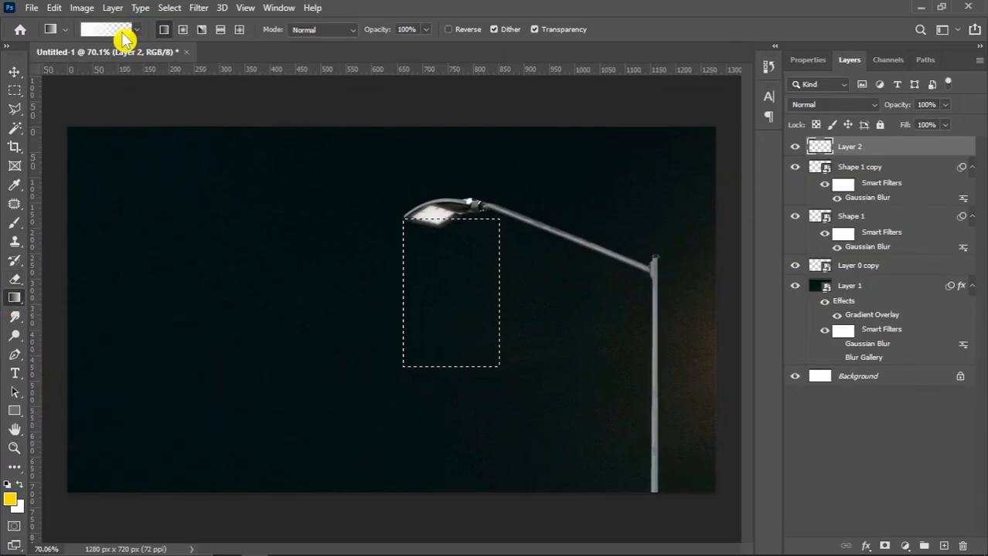
click(122, 32)
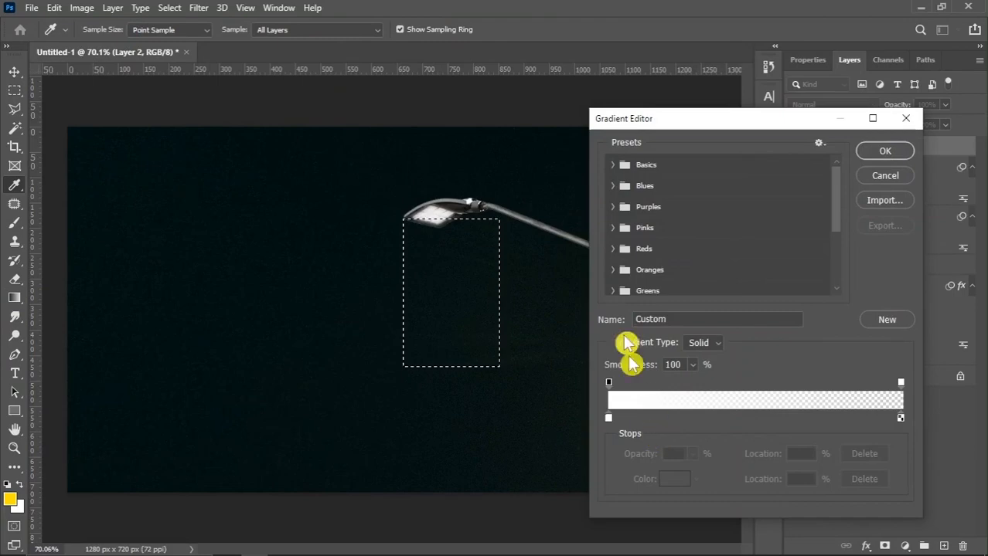
click(622, 166)
click(677, 187)
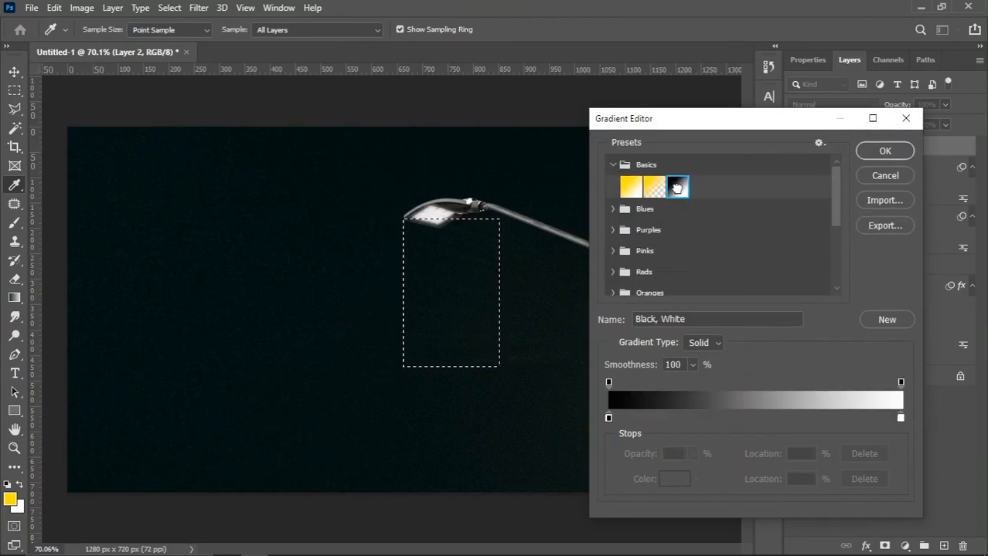
click(608, 418)
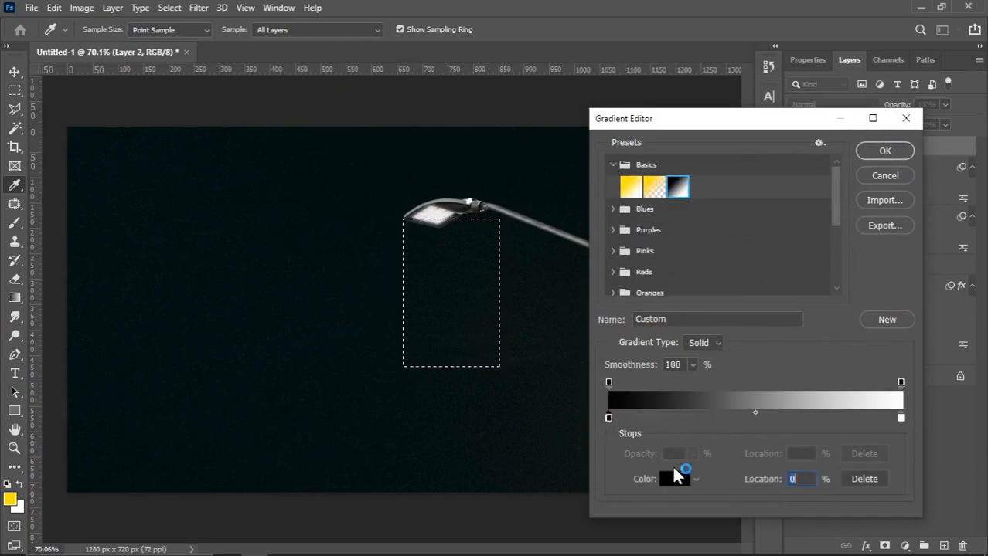
click(680, 487)
drag(659, 414, 564, 260)
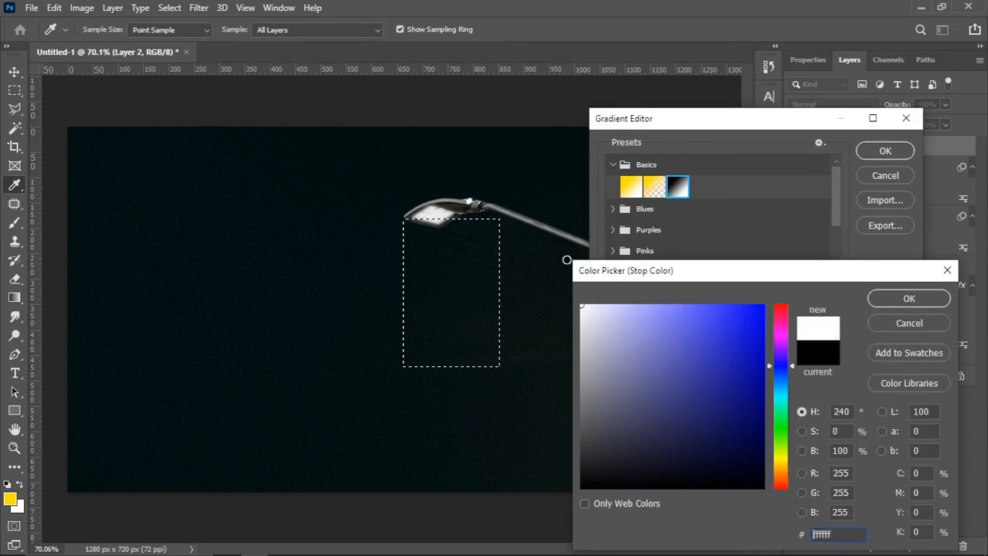
click(903, 302)
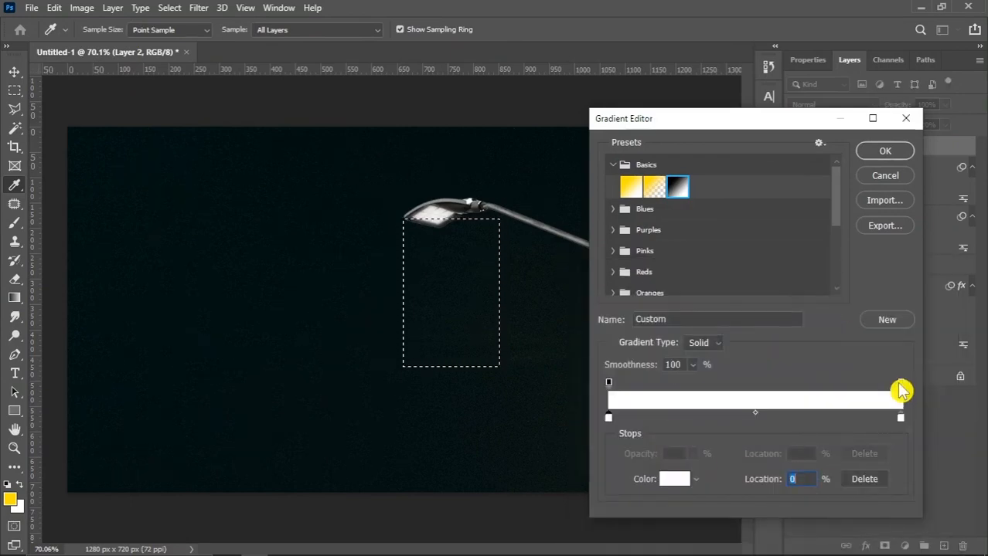
Set the gradient's end opacity stop to 0% and fill the selection with it, fading downward from the lamp
click(900, 383)
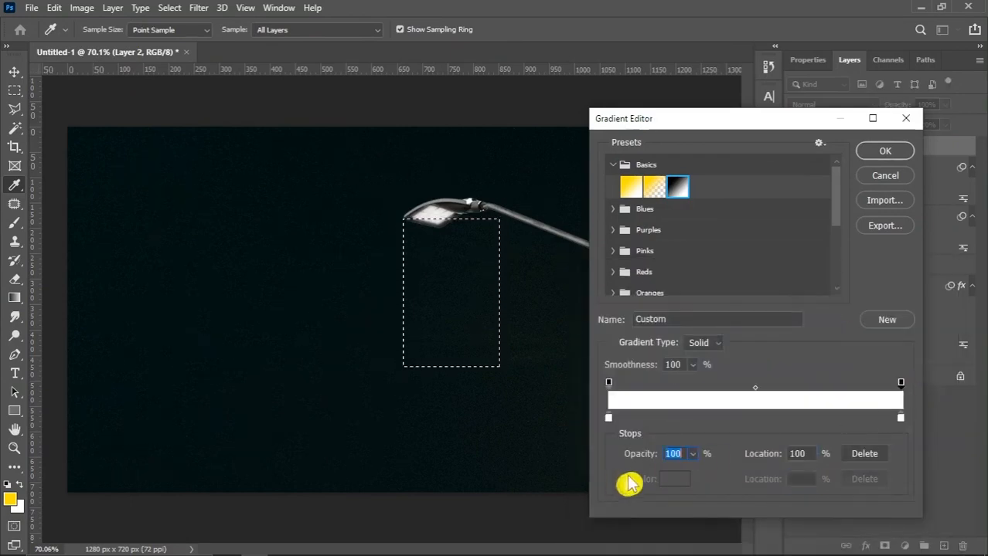
text(0)
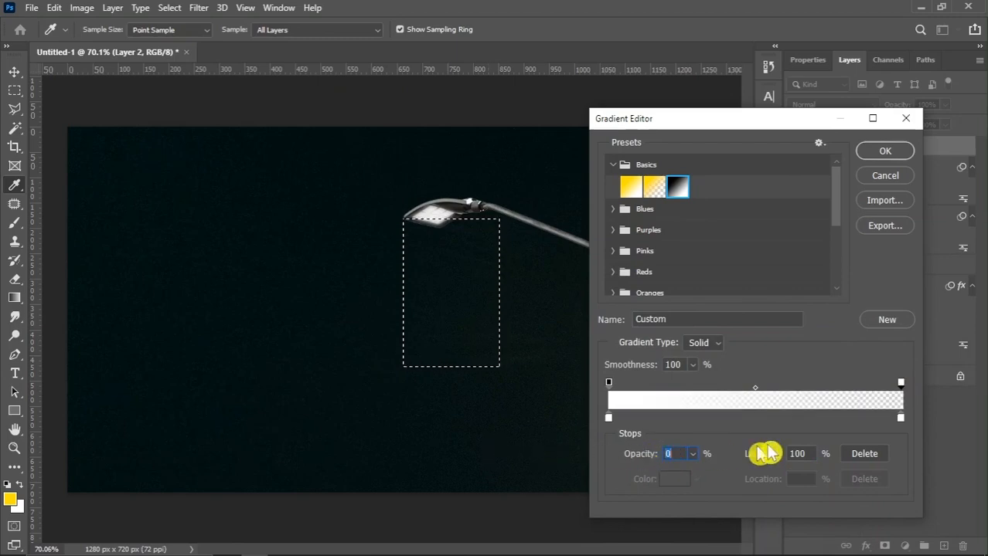
click(882, 151)
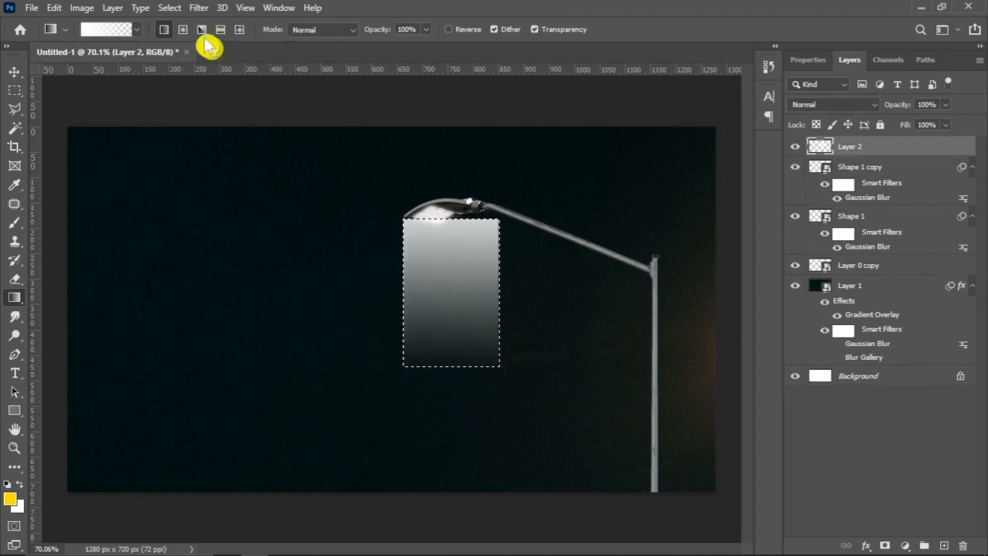
click(171, 9)
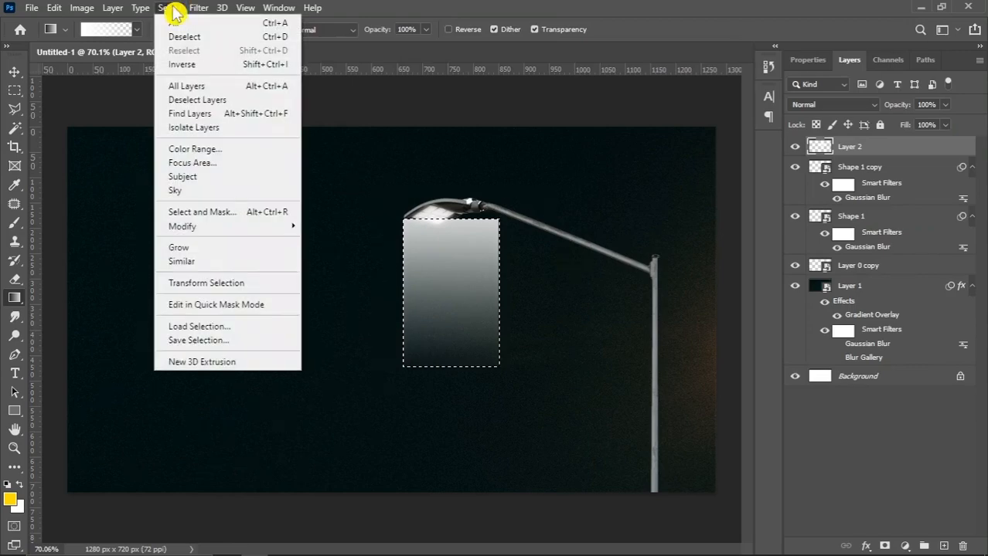
click(204, 100)
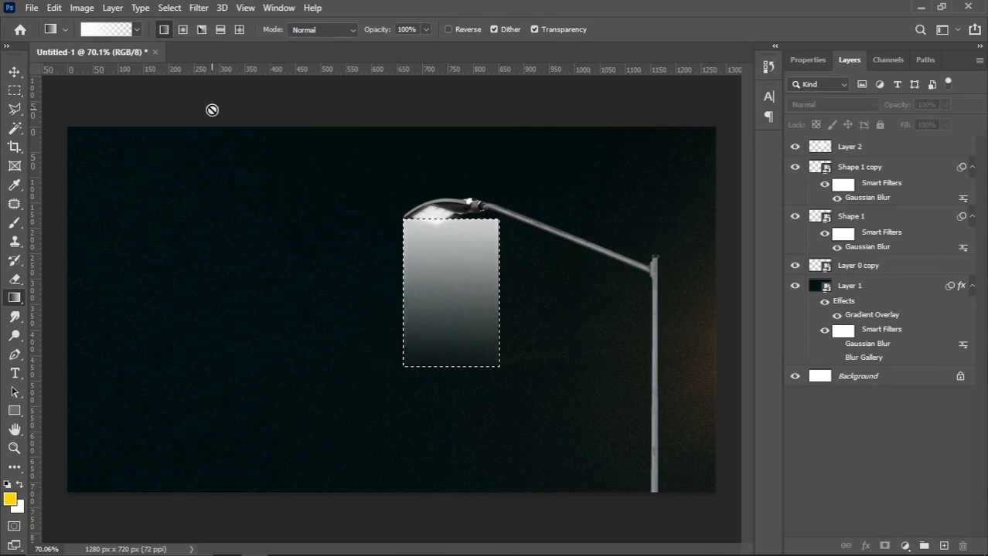
key(ctrl+z)
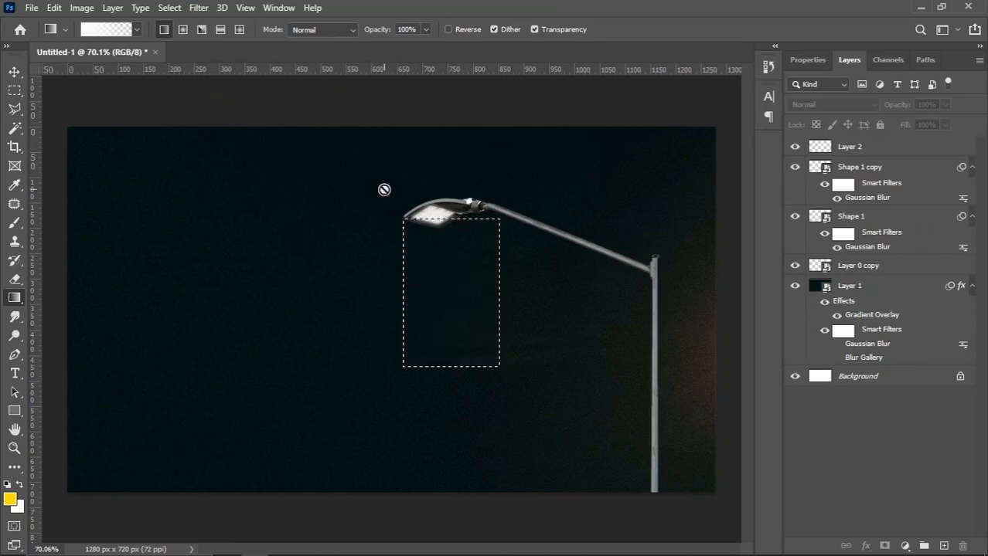
key(ctrl+z)
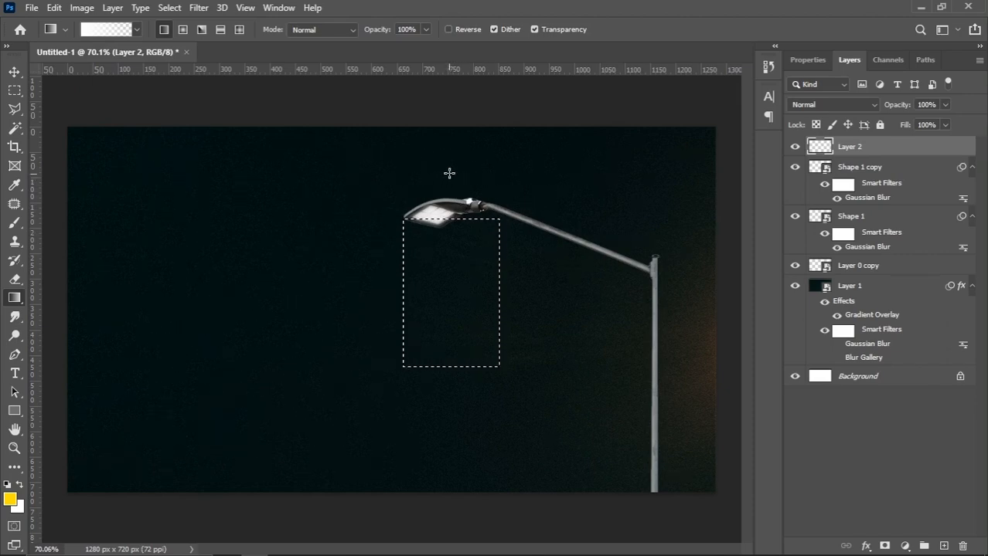
Refill the rectangular selection with the white gradient fading downward, clear the selection and move the gradient panel beneath the lamp head
drag(446, 167, 451, 360)
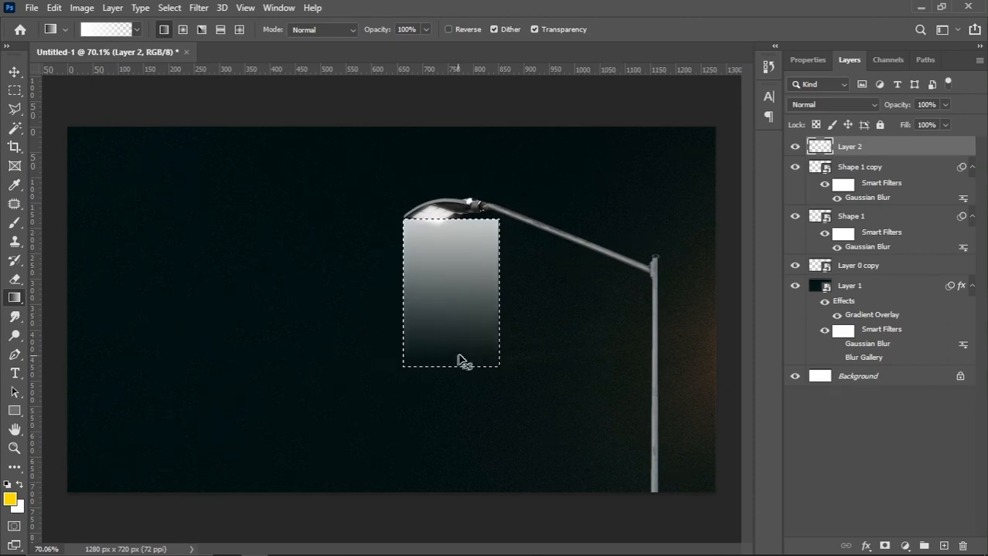
key(ctrl+d)
click(14, 72)
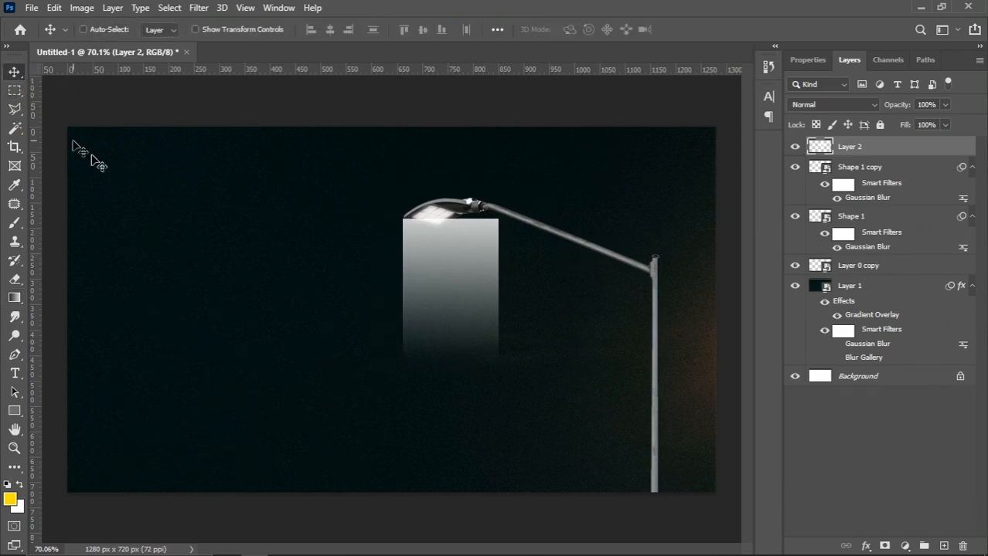
drag(476, 281, 446, 300)
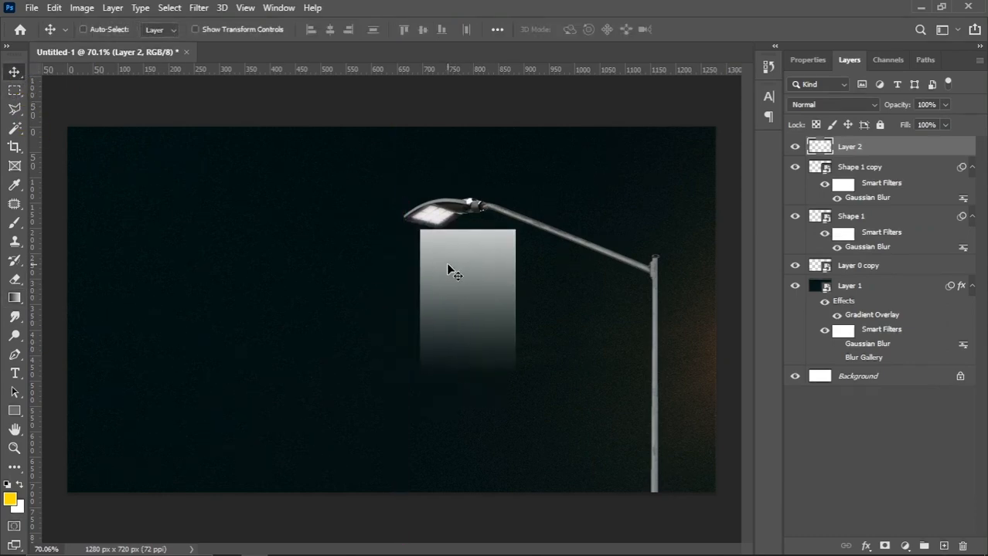
drag(446, 262, 402, 258)
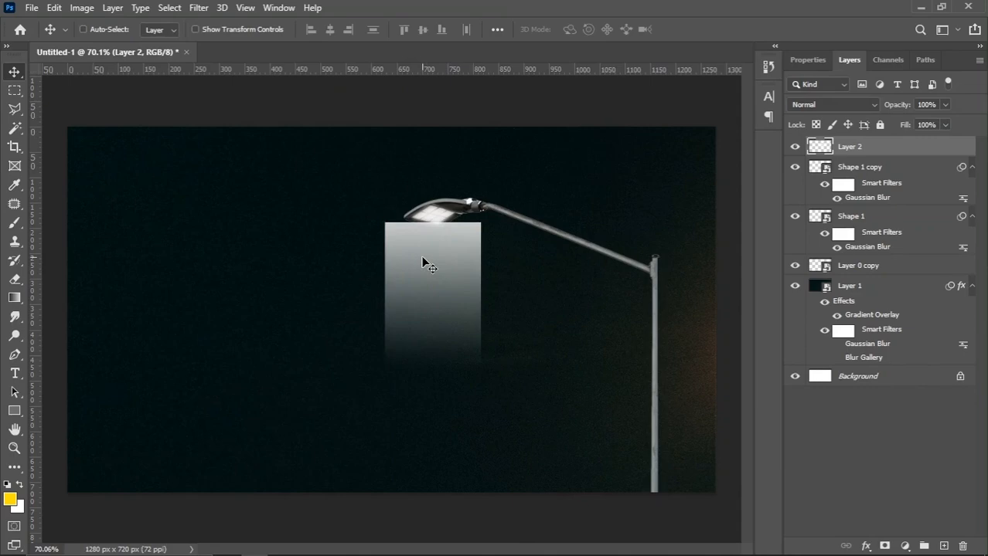
Apply a Perspective transform that narrows the panel's top edge with a slant of about 11°, and raise the beam to meet the lamp head
key(ctrl+t)
scroll(467, 259, up, 1)
right_click(432, 271)
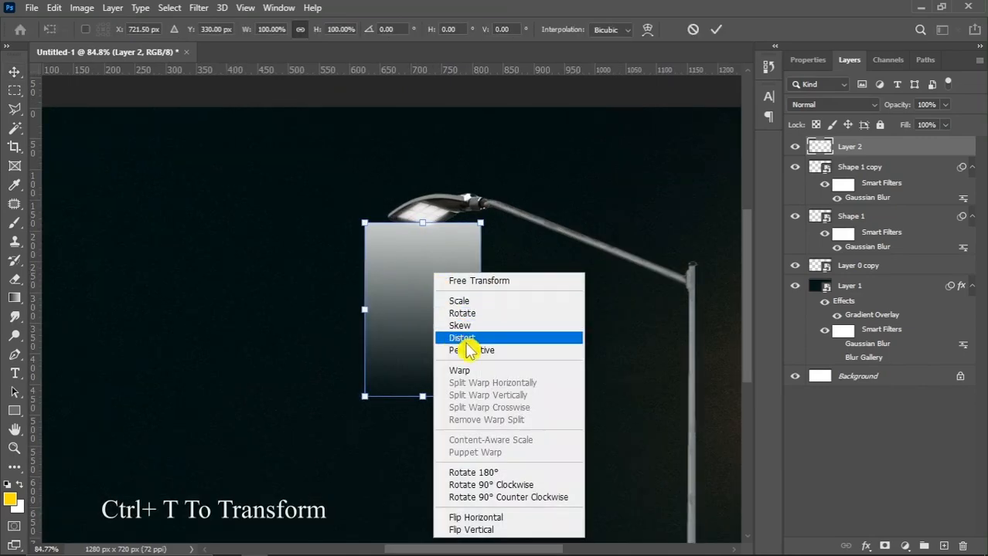
click(468, 352)
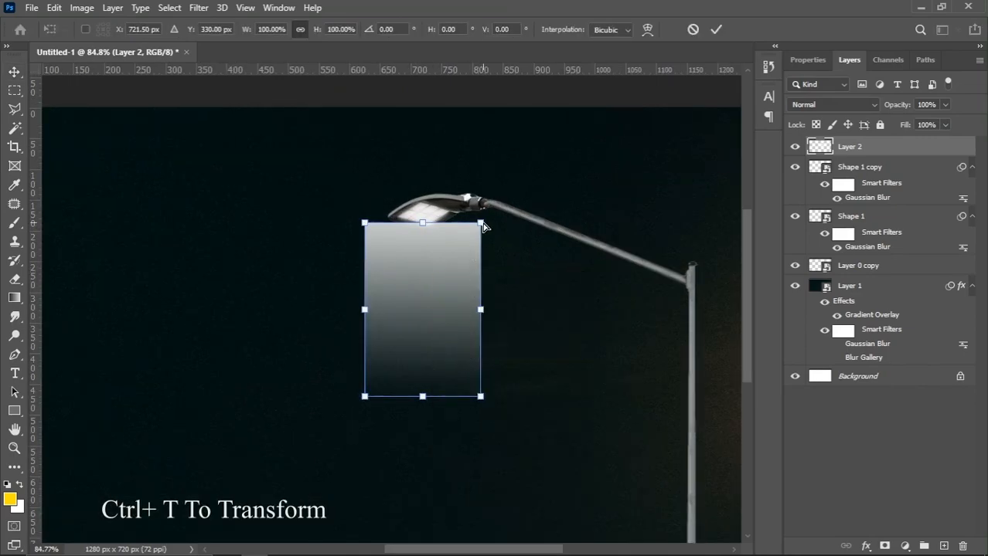
drag(482, 225, 451, 237)
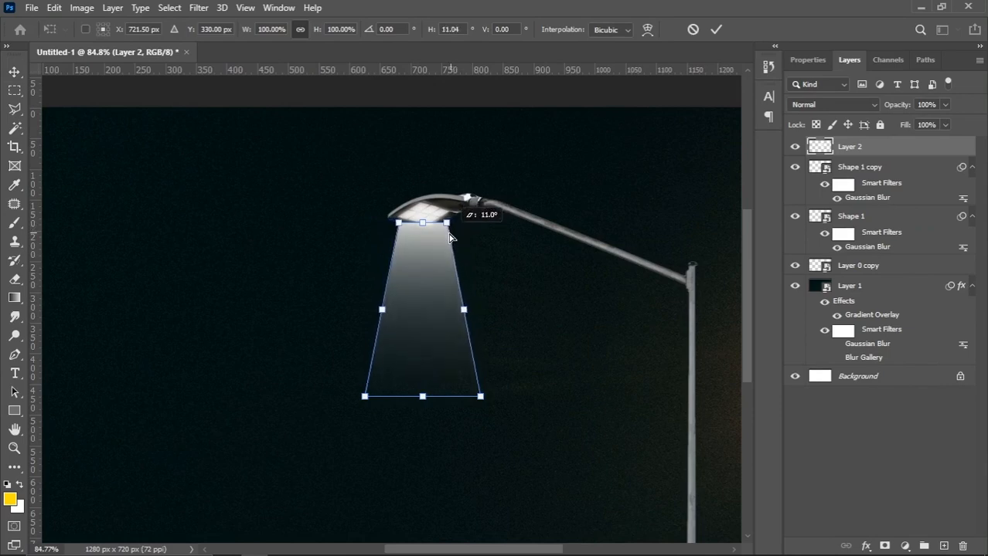
drag(422, 300, 430, 289)
scroll(441, 242, up, 1)
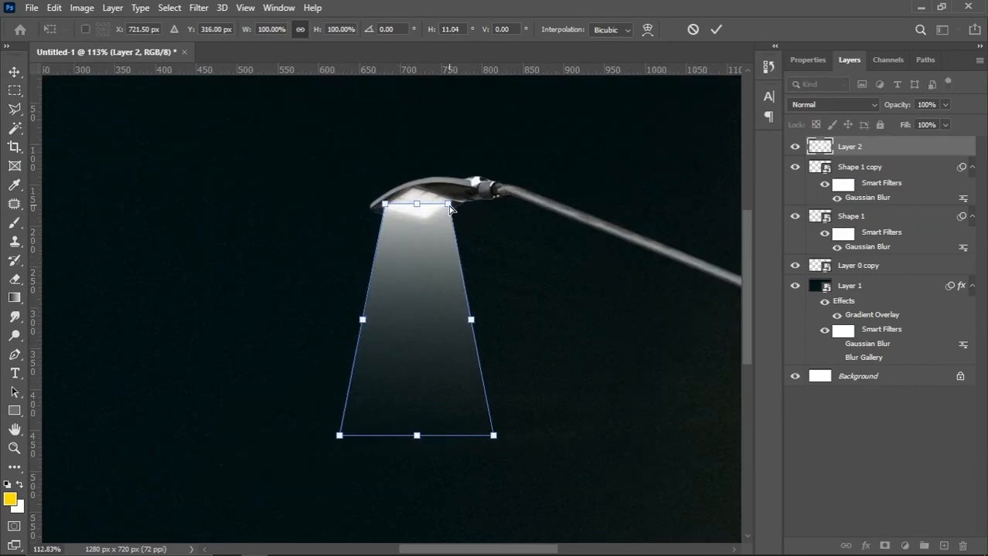
key(Return)
scroll(441, 224, down, 1)
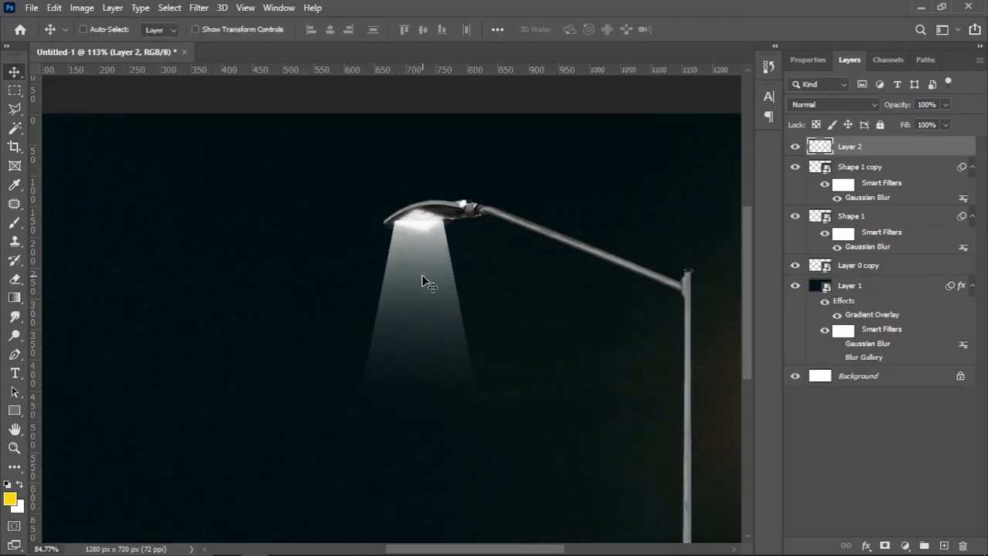
Soften the light beam on Layer 2 with a Gaussian Blur of 4.9 pixels radius
click(197, 7)
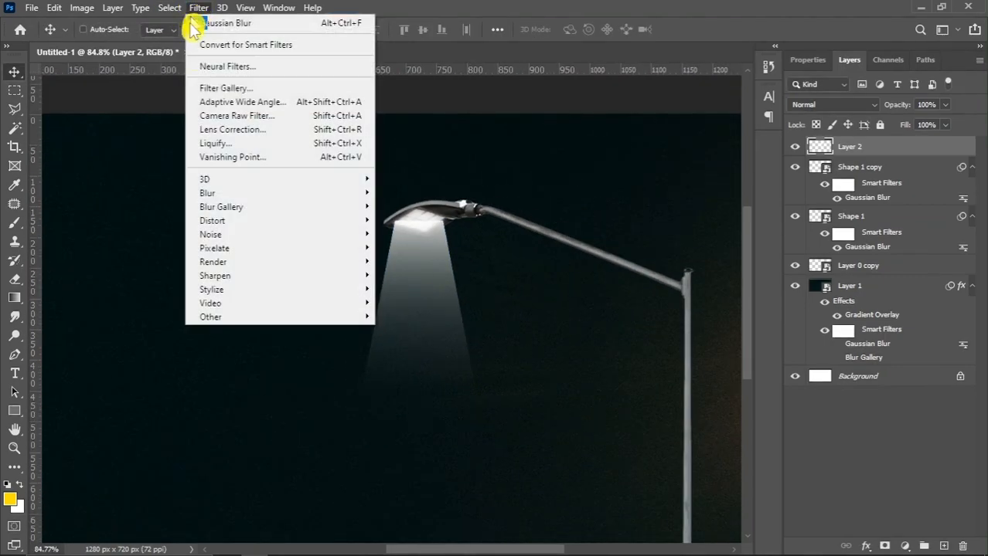
mouse_move(221, 195)
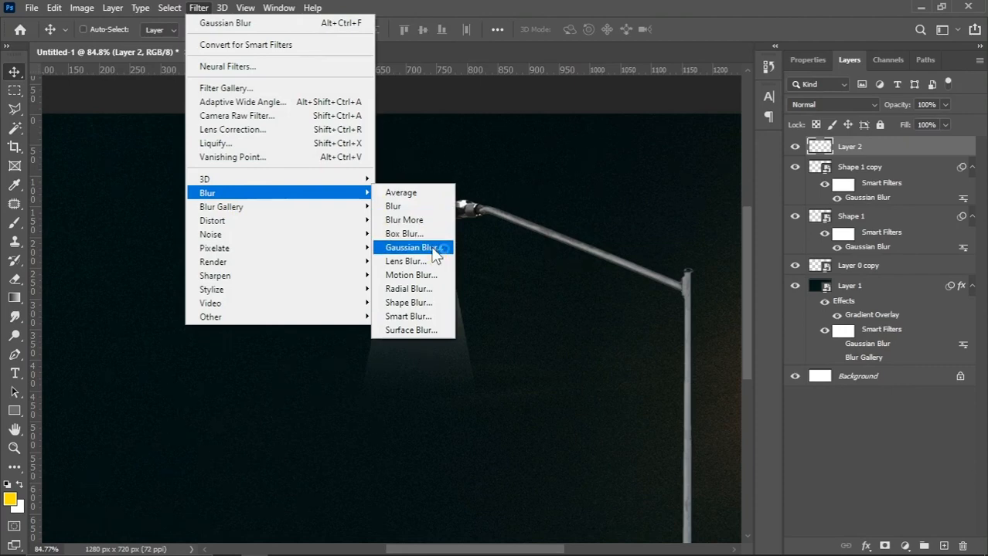
click(430, 249)
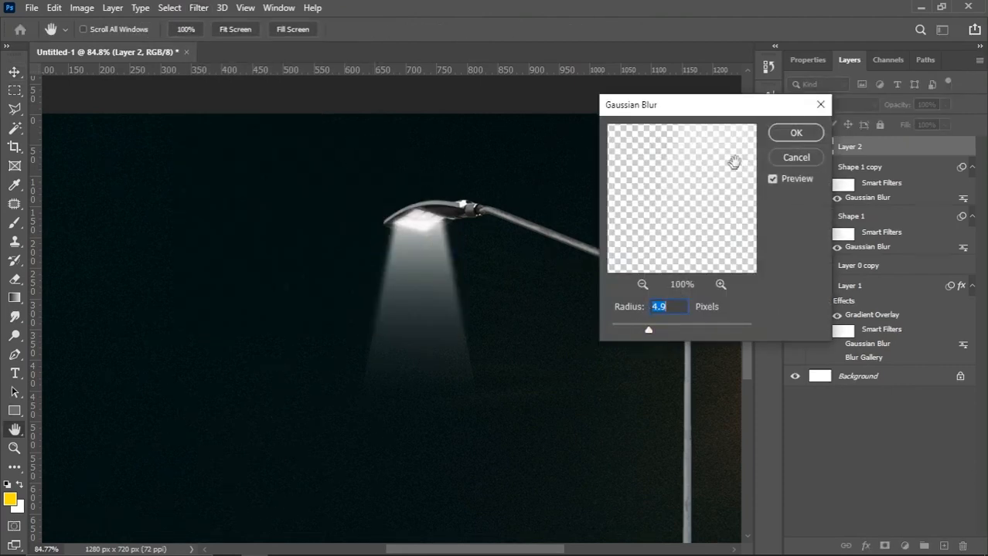
click(796, 133)
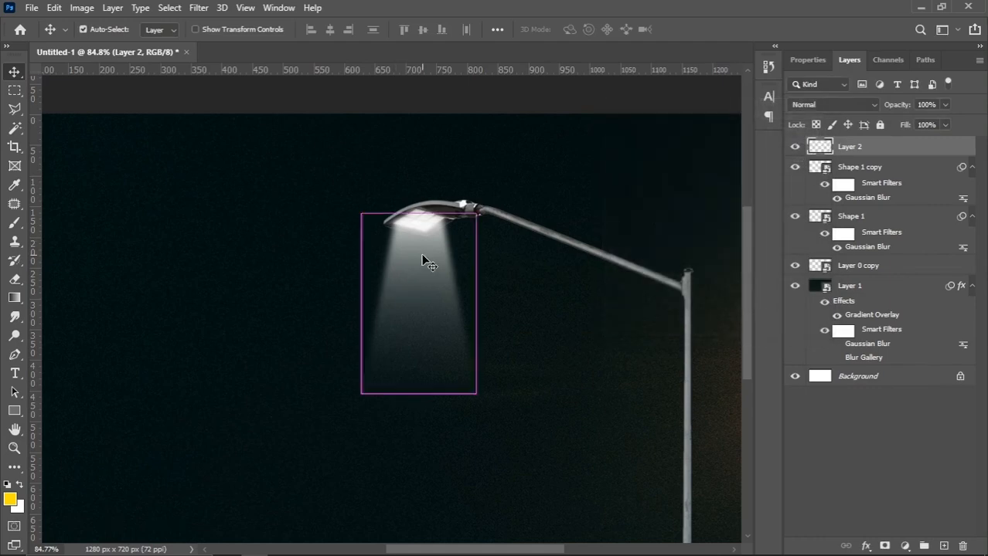
Scale the beam to about 203% so it extends past the canvas bottom, and narrow its top edge to the lamp with Perspective
key(ctrl+t)
scroll(426, 258, down, 2)
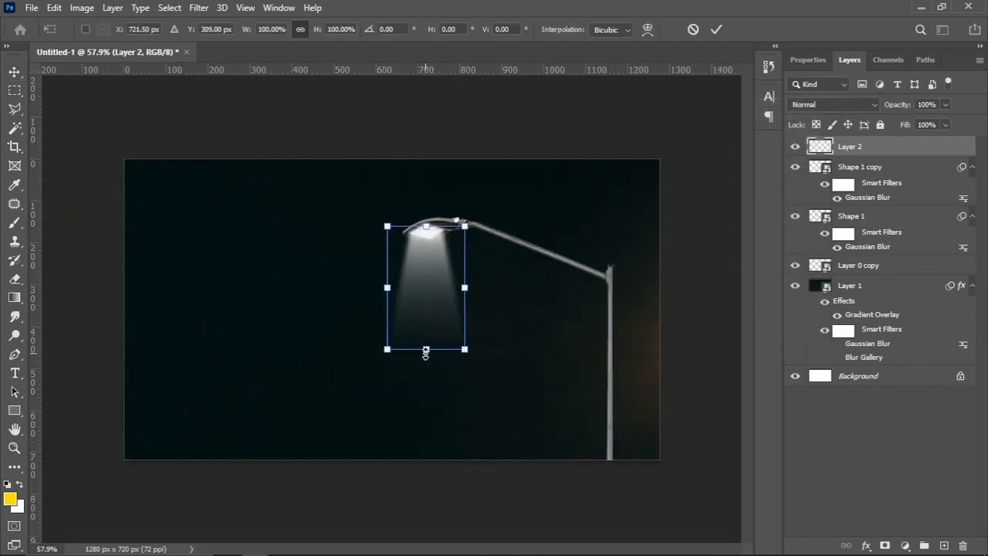
drag(425, 353, 411, 481)
scroll(437, 256, up, 1)
right_click(439, 258)
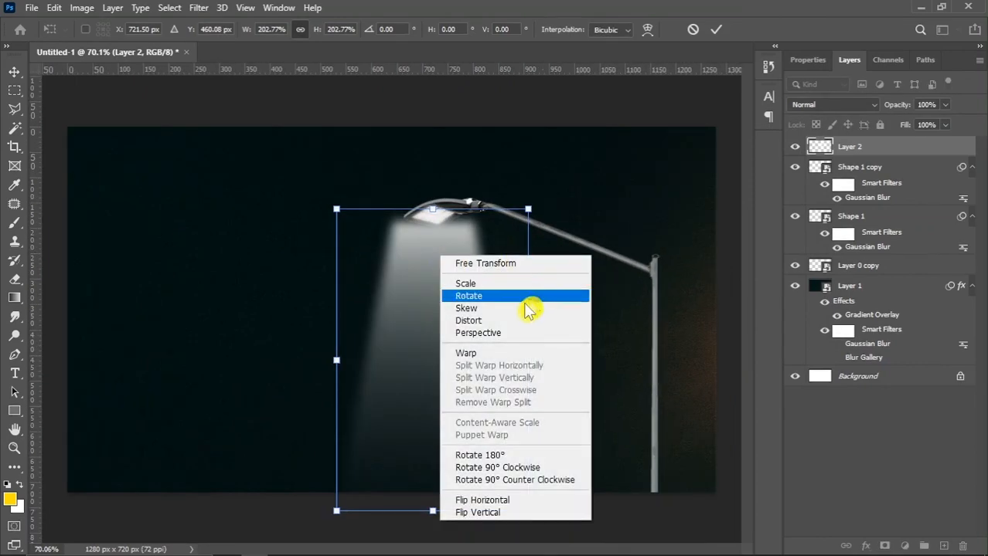
click(491, 333)
drag(532, 210, 479, 213)
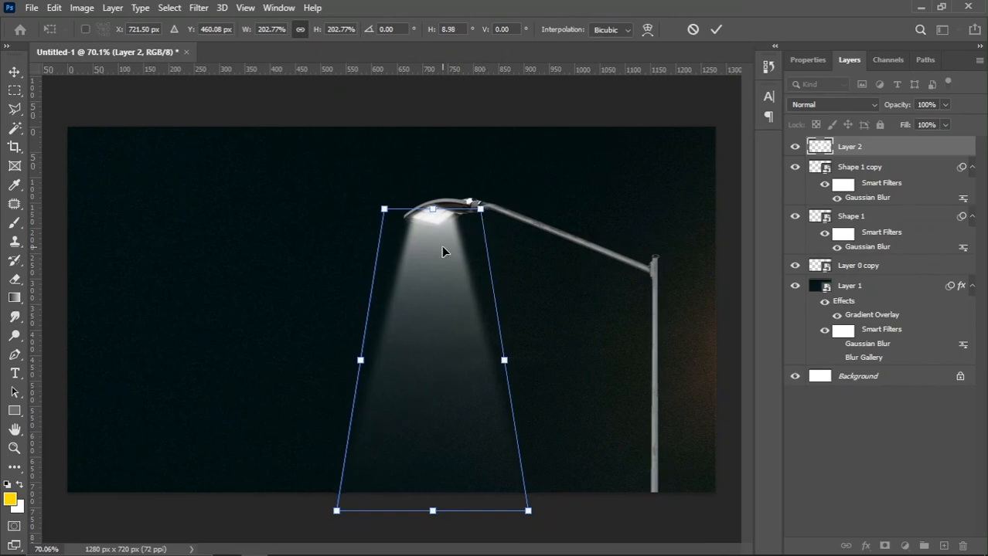
key(Return)
scroll(439, 242, up, 3)
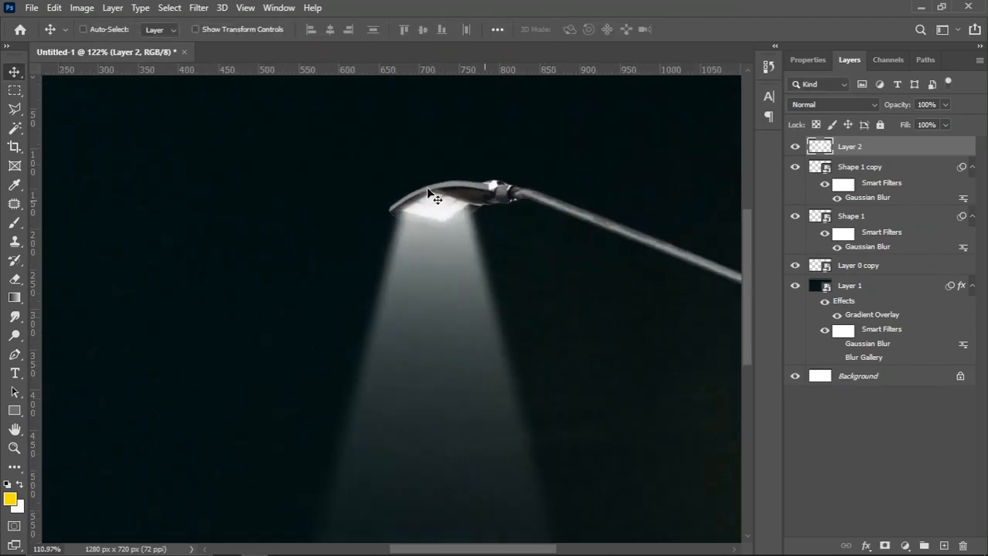
scroll(426, 187, down, 2)
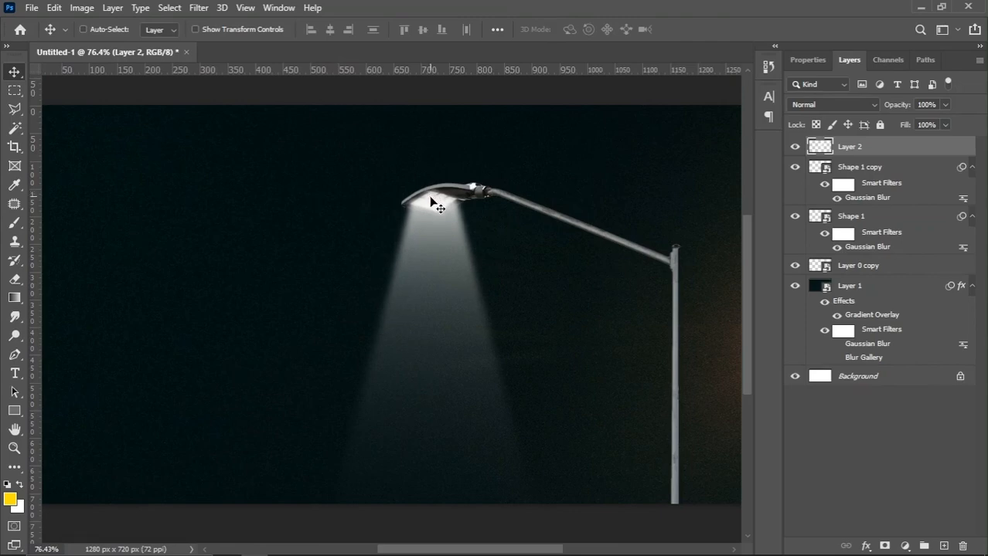
Apply a second Gaussian Blur to the enlarged beam, with a radius slightly above 4.9 pixels
click(196, 9)
mouse_move(249, 193)
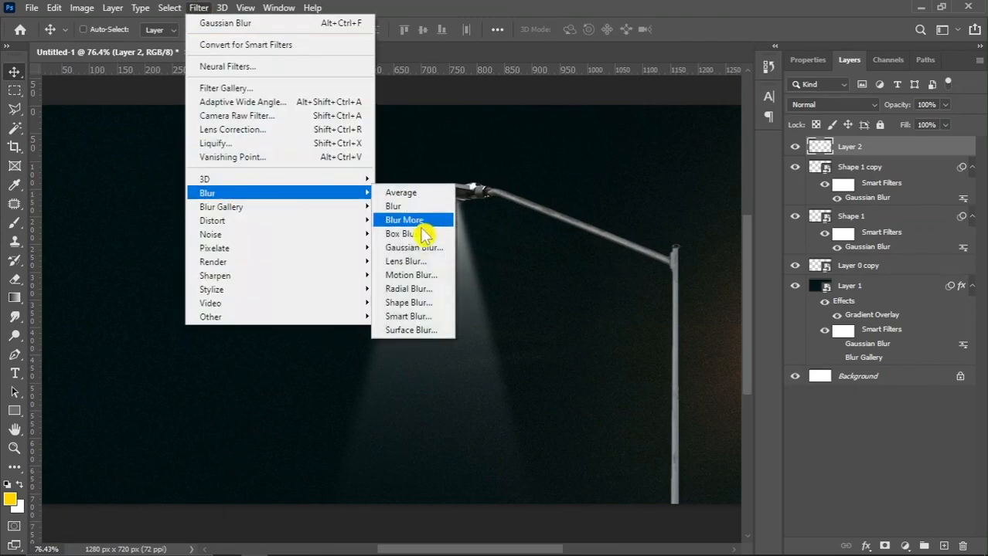
click(414, 247)
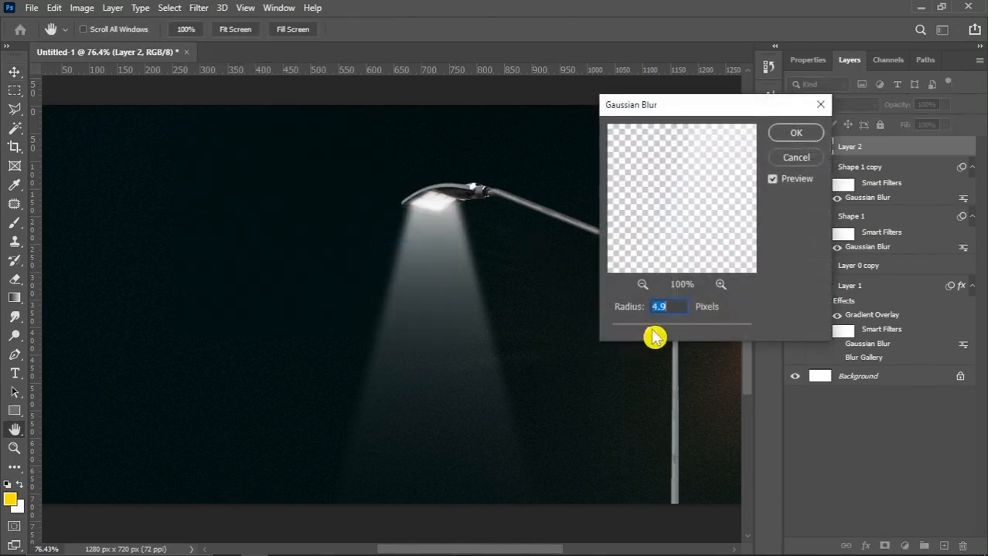
click(653, 330)
drag(654, 331, 660, 336)
click(796, 133)
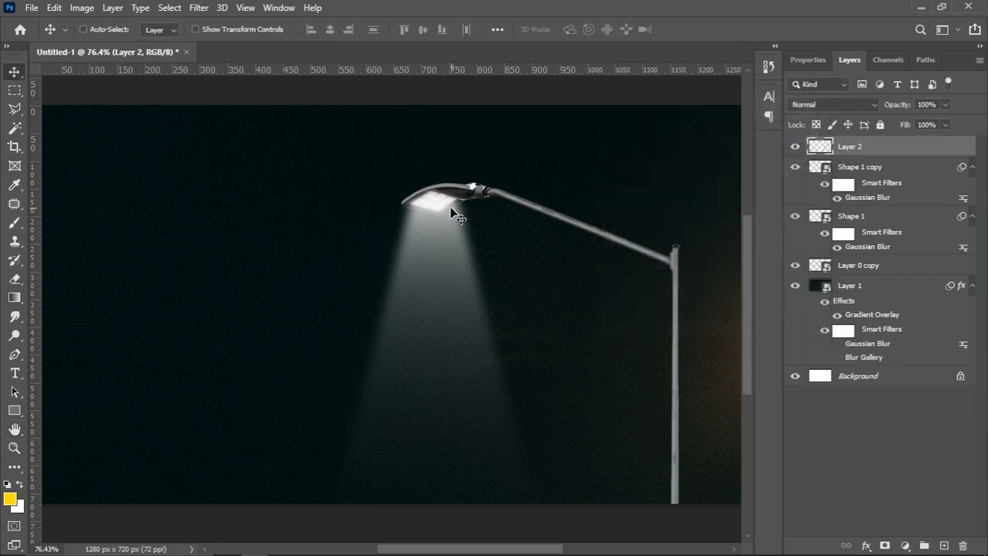
scroll(450, 207, down, 1)
scroll(458, 232, up, 1)
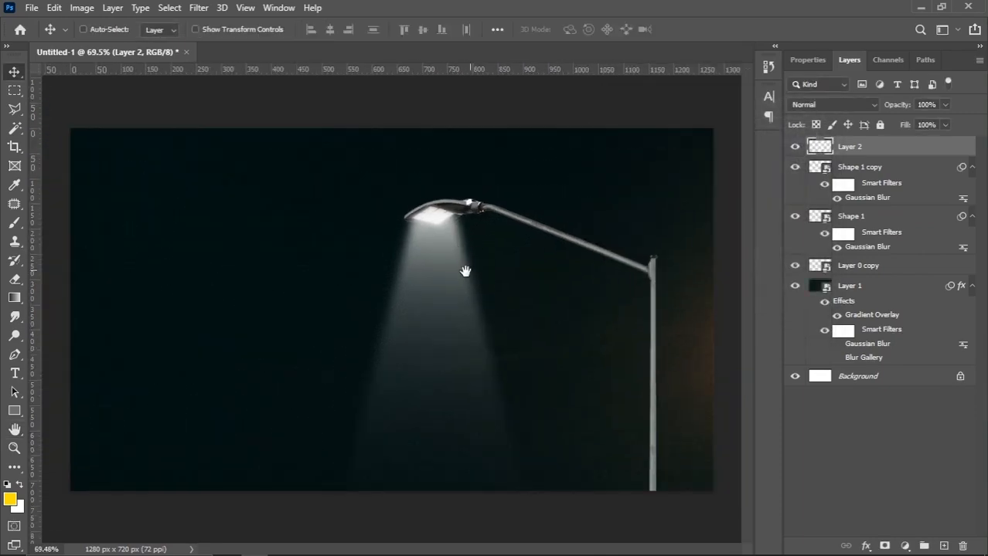
scroll(468, 280, up, 1)
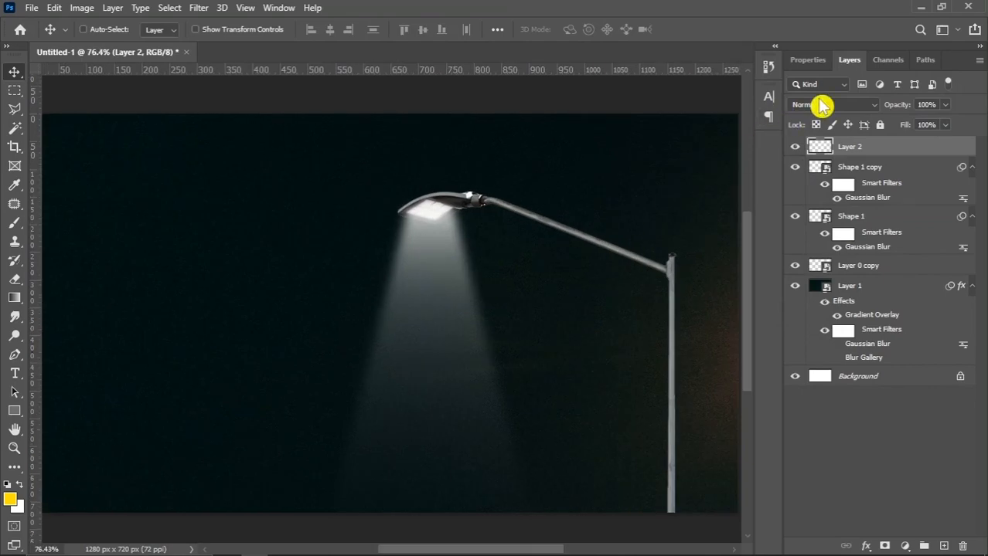
Set the beam layer's blending mode to Overlay and duplicate it into three additional copies
click(822, 106)
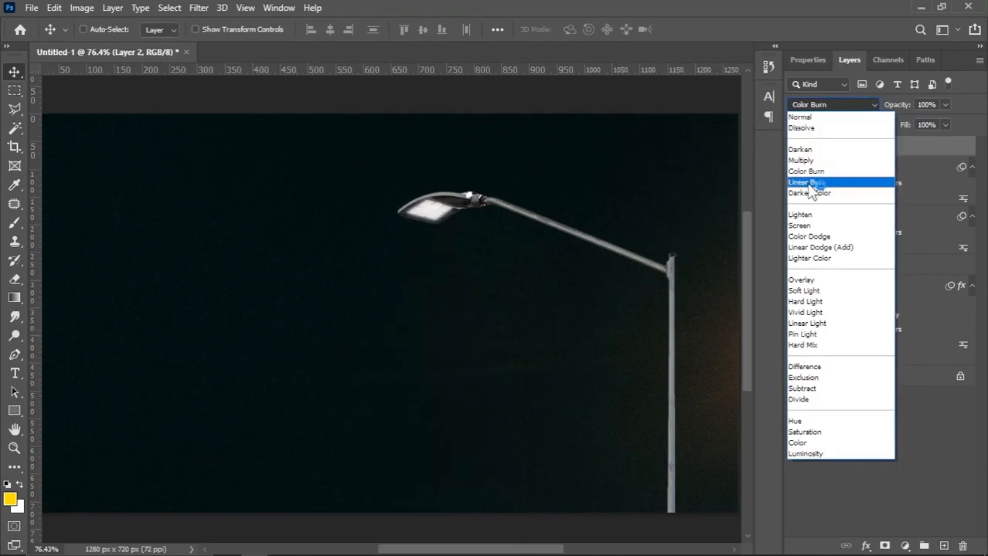
click(803, 279)
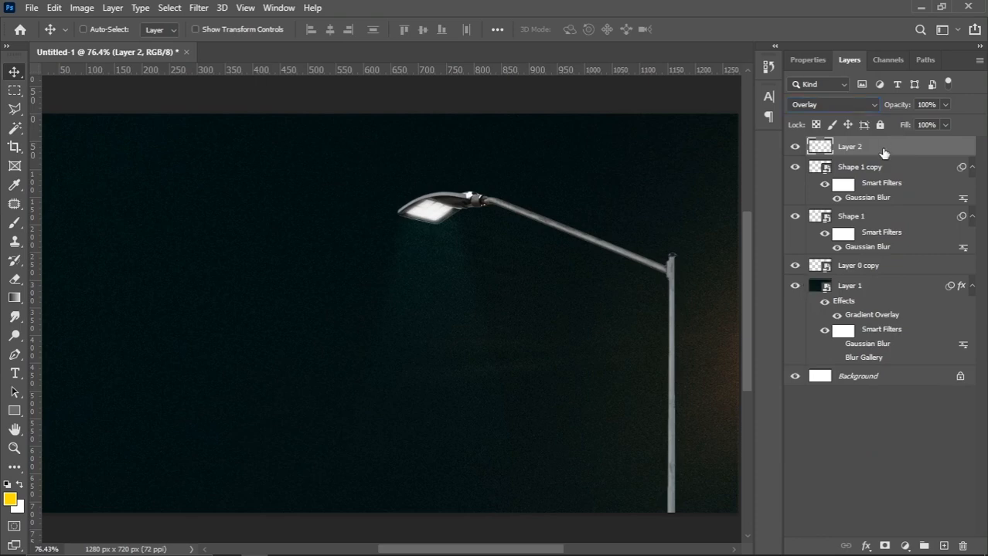
drag(881, 153, 943, 546)
drag(881, 150, 943, 546)
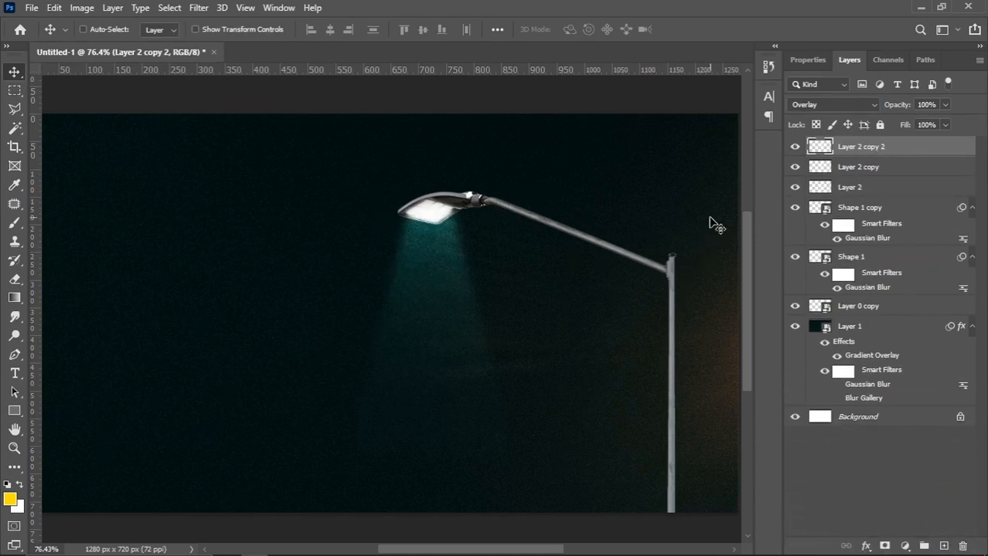
click(895, 151)
drag(893, 151, 943, 546)
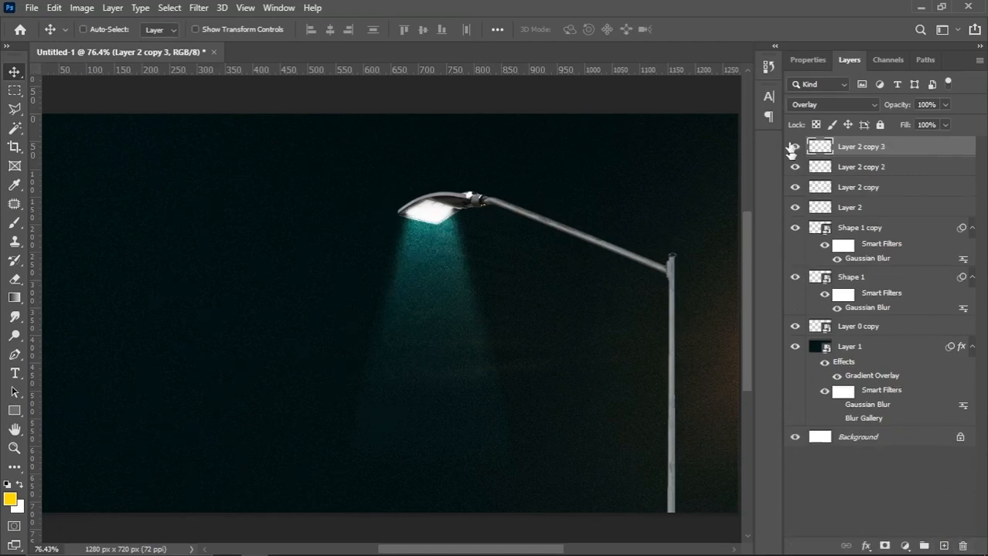
Set the topmost beam copy's blending mode to Normal and its opacity to 70%
click(808, 108)
click(813, 118)
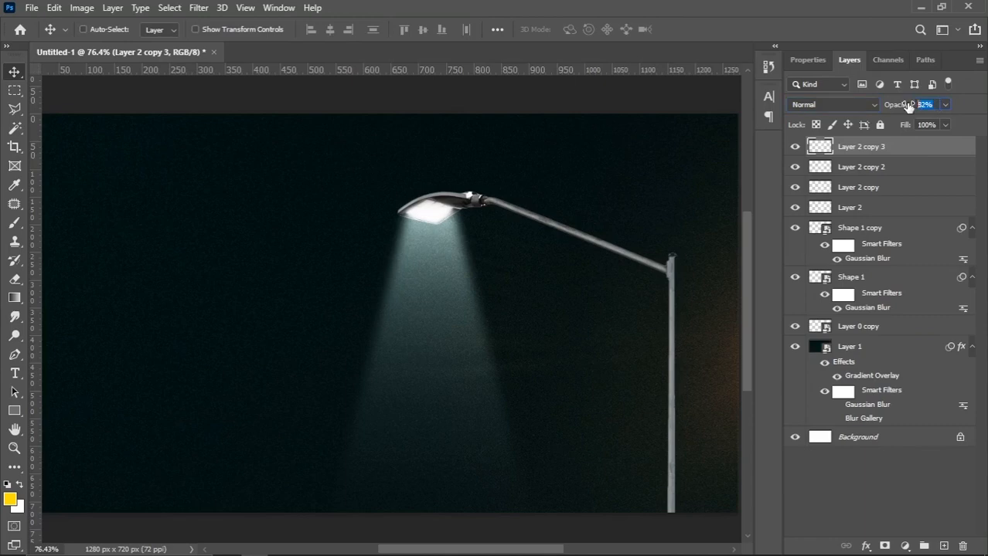
text(70)
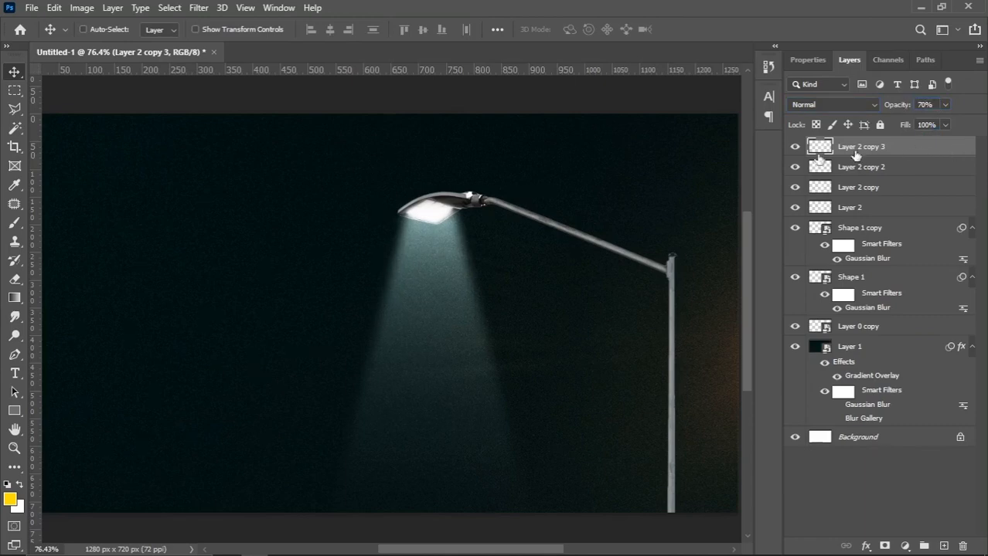
scroll(425, 263, down, 2)
scroll(426, 269, up, 1)
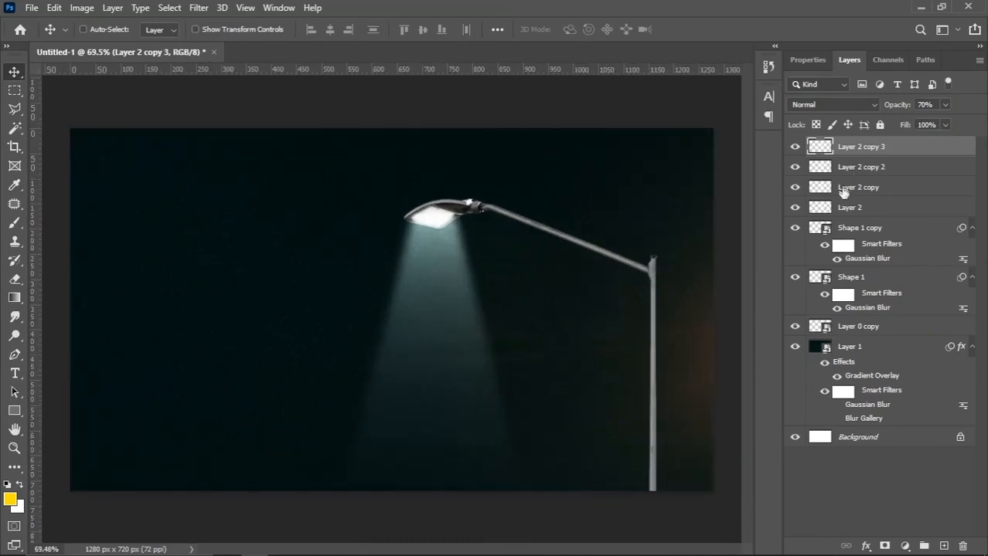
Group the four beam layers, both Shape 1 layers and Layer 0 copy, and check the group by hiding and showing it
click(880, 168)
click(887, 148)
shift+click(861, 229)
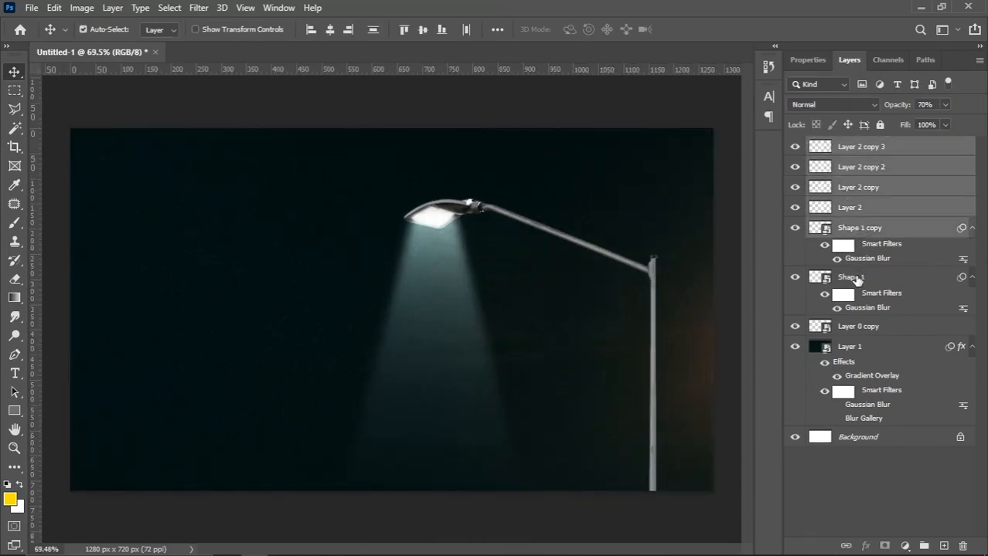
shift+click(855, 279)
shift+click(860, 328)
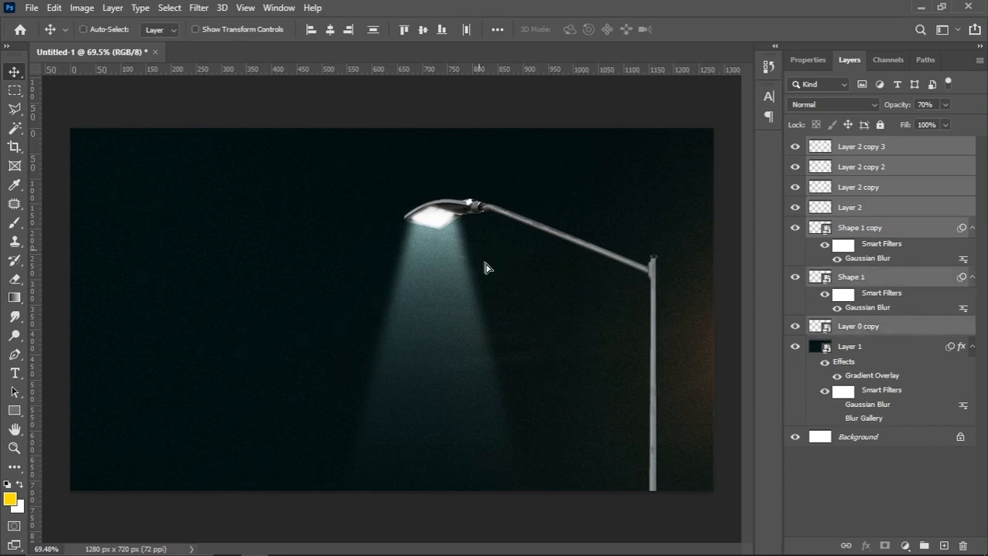
drag(486, 264, 493, 250)
key(ctrl+z)
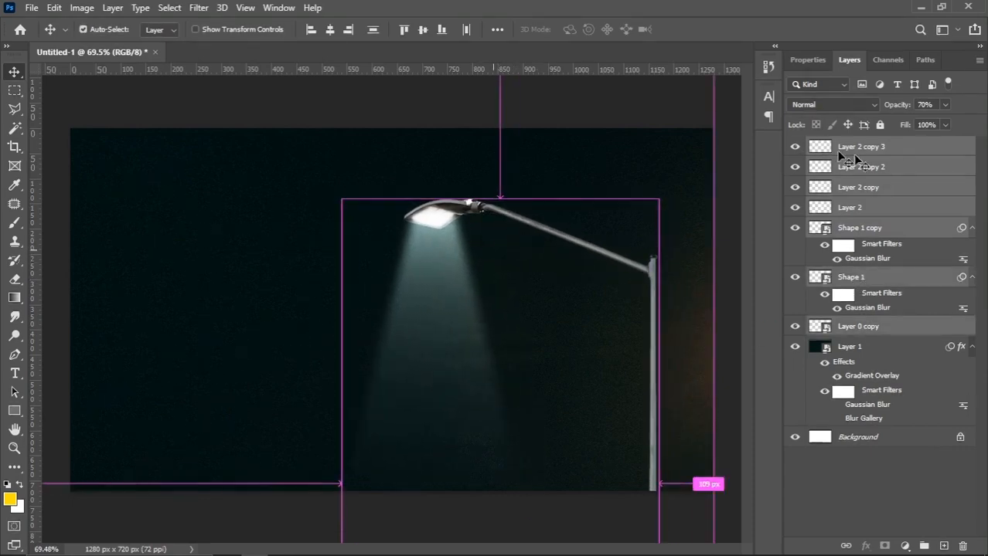
right_click(904, 174)
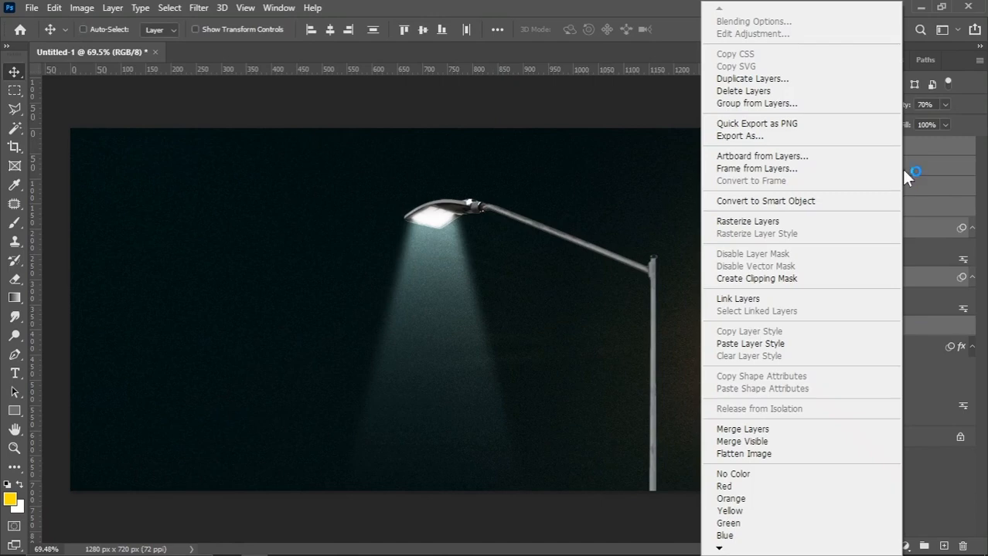
click(777, 105)
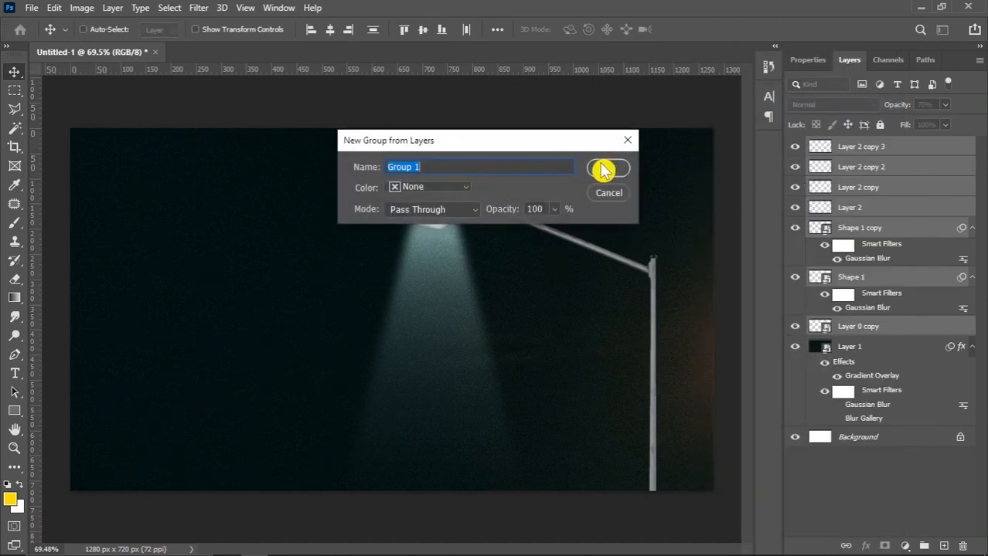
click(604, 170)
click(795, 147)
click(795, 147)
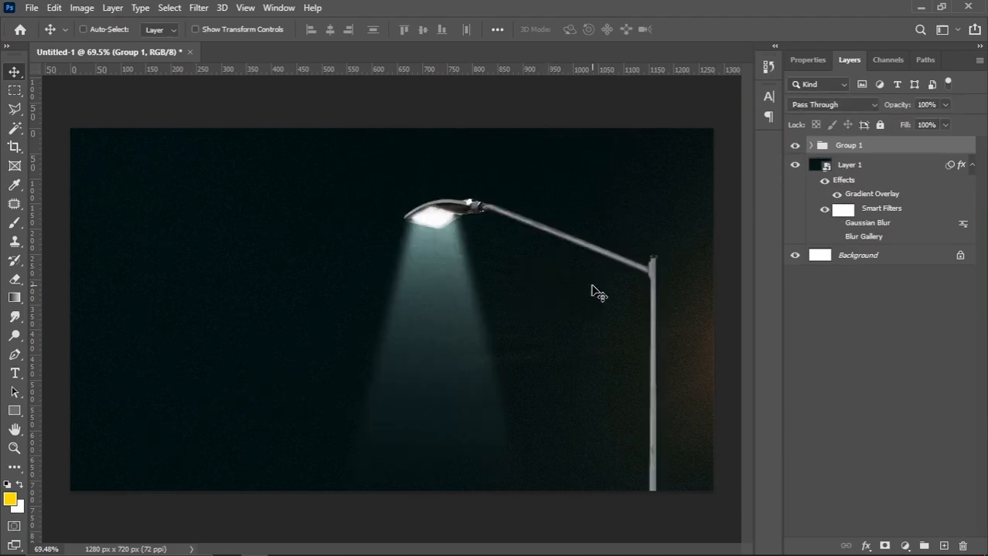
Duplicate the lamp group to the lower left of the original and stack the copy beneath the original group
drag(591, 290, 491, 326)
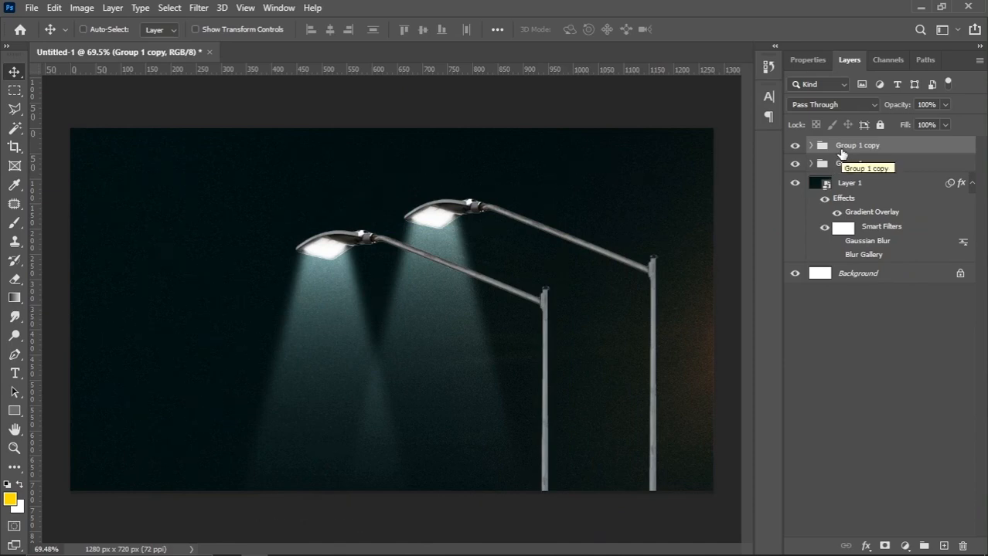
drag(842, 153, 851, 191)
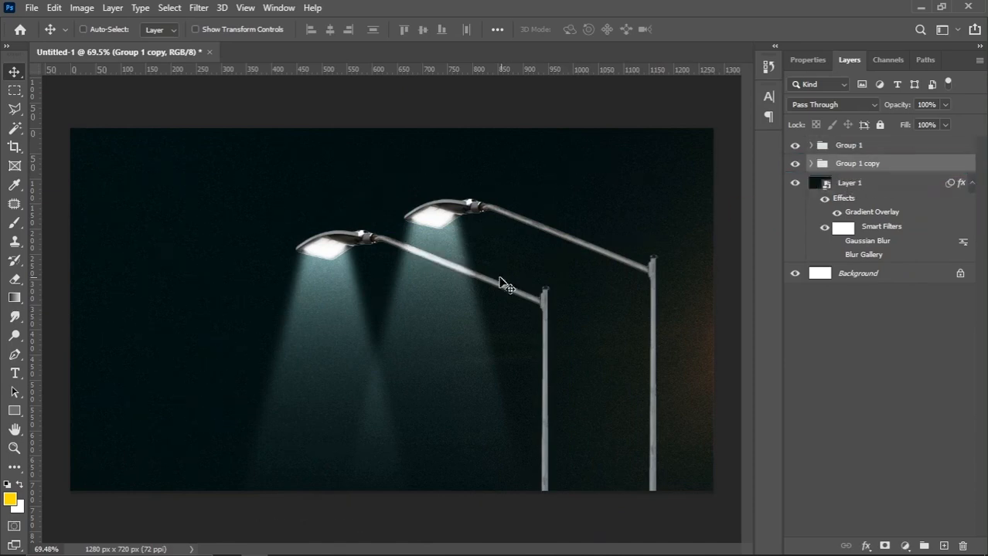
Scale the lamp group copy to about 78%, shift it left, and duplicate it farther left
key(ctrl+t)
click(504, 231)
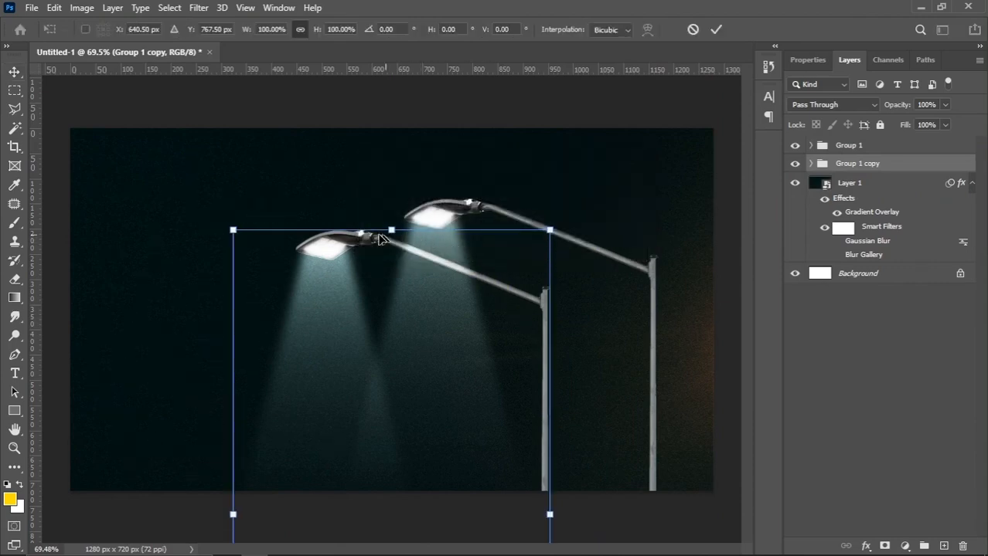
drag(390, 230, 390, 289)
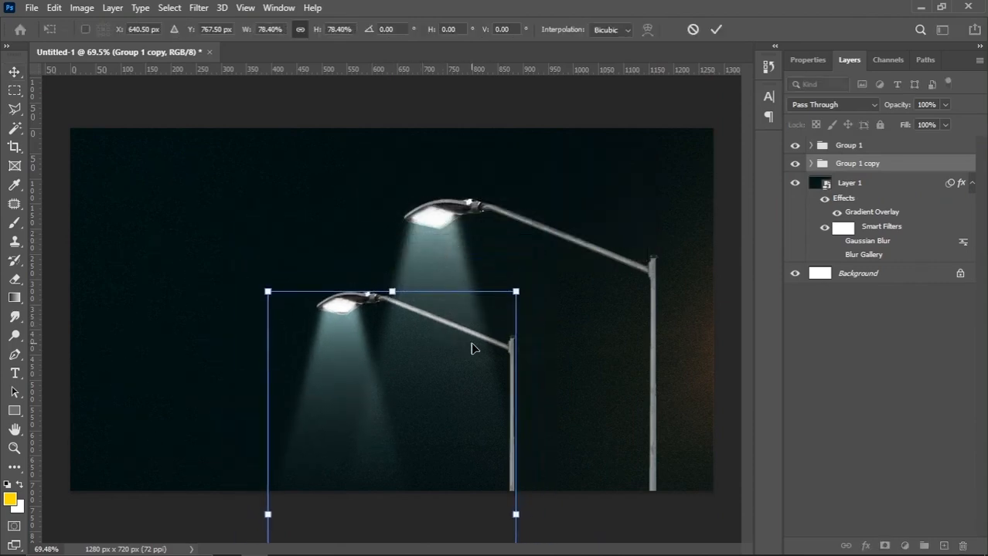
drag(472, 347, 308, 359)
key(Return)
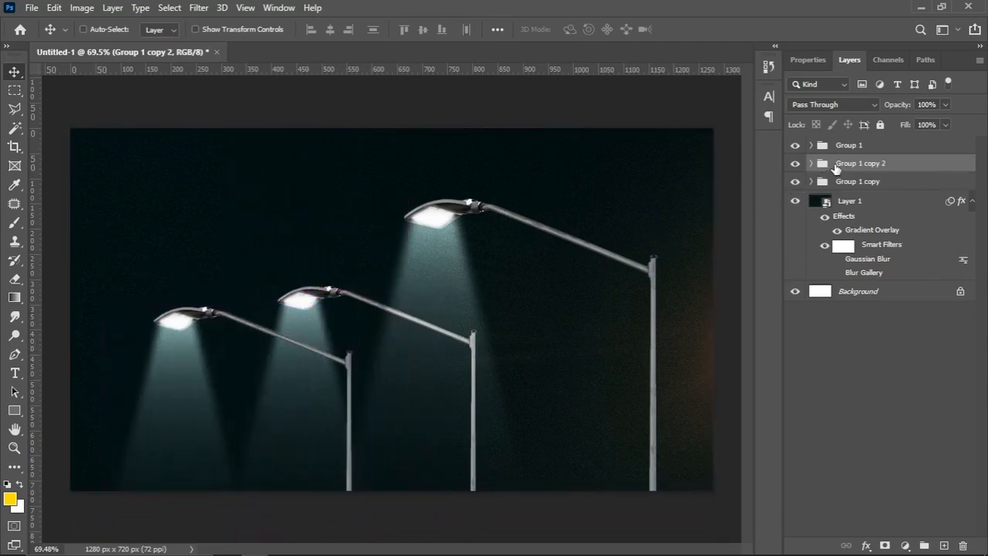
Stack the second lamp copy beneath the first copy and scale it down further in the canvas's lower-left area
drag(828, 171, 851, 204)
key(ctrl+t)
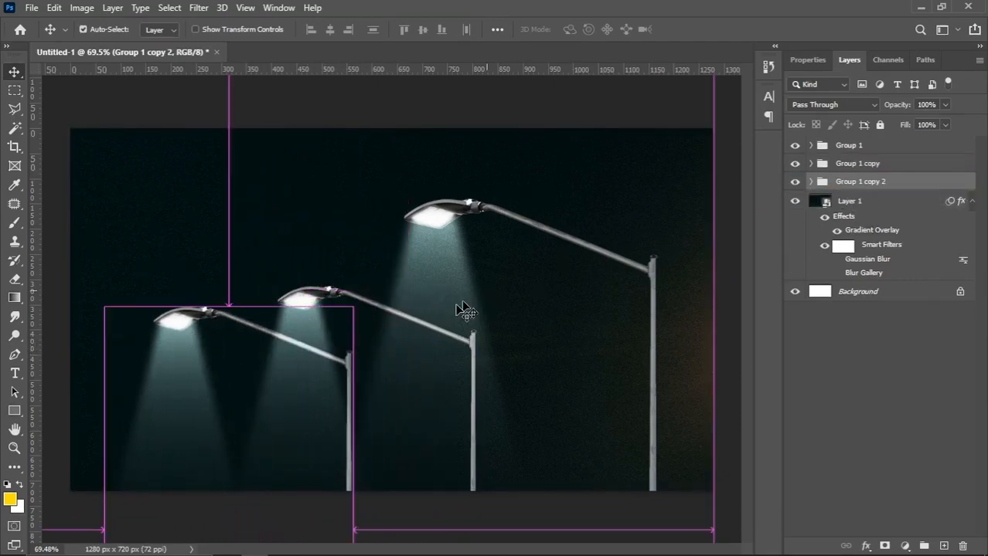
click(519, 232)
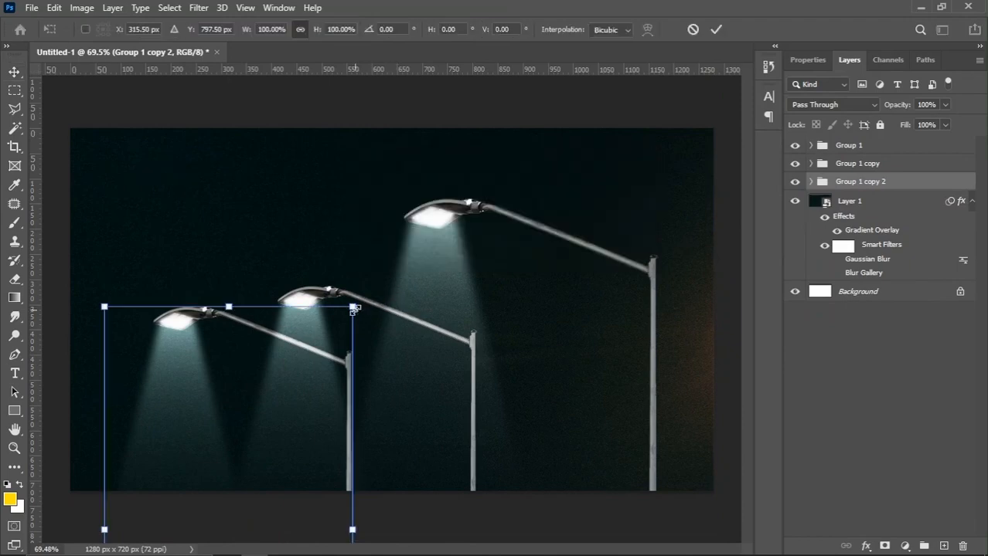
drag(354, 308, 324, 359)
drag(276, 418, 252, 438)
key(Return)
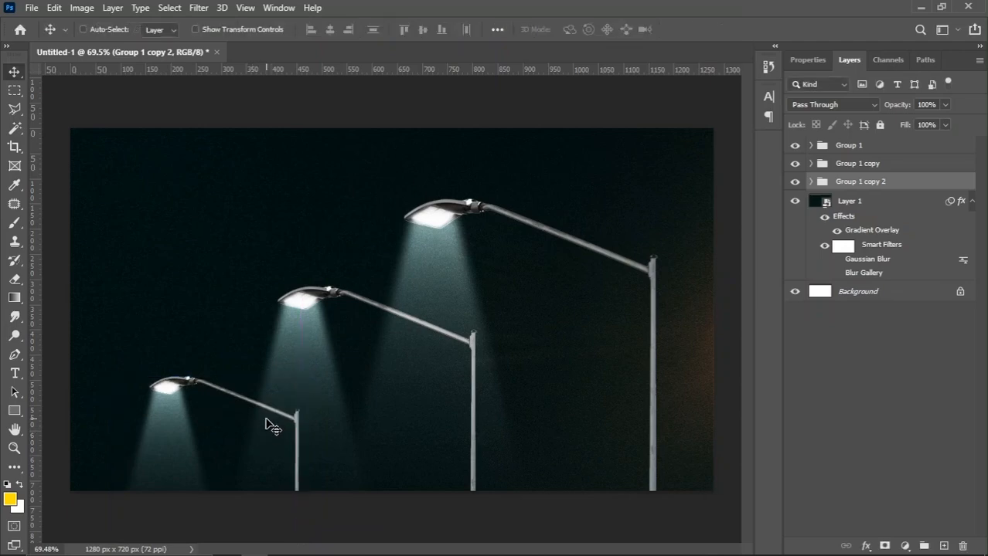